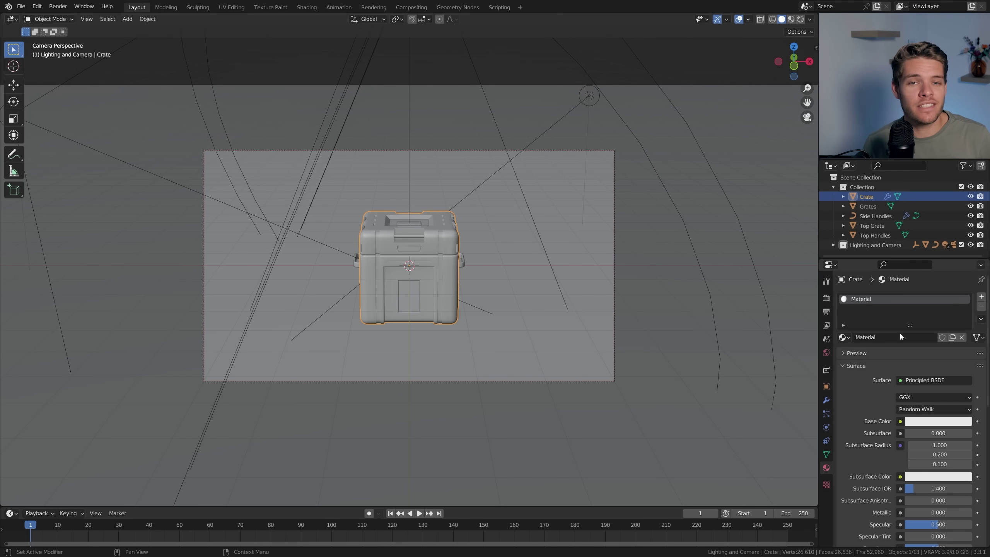
- Rename the crate's material as "Smart Material - Crate"
double_click(878, 298)
text(Smart)
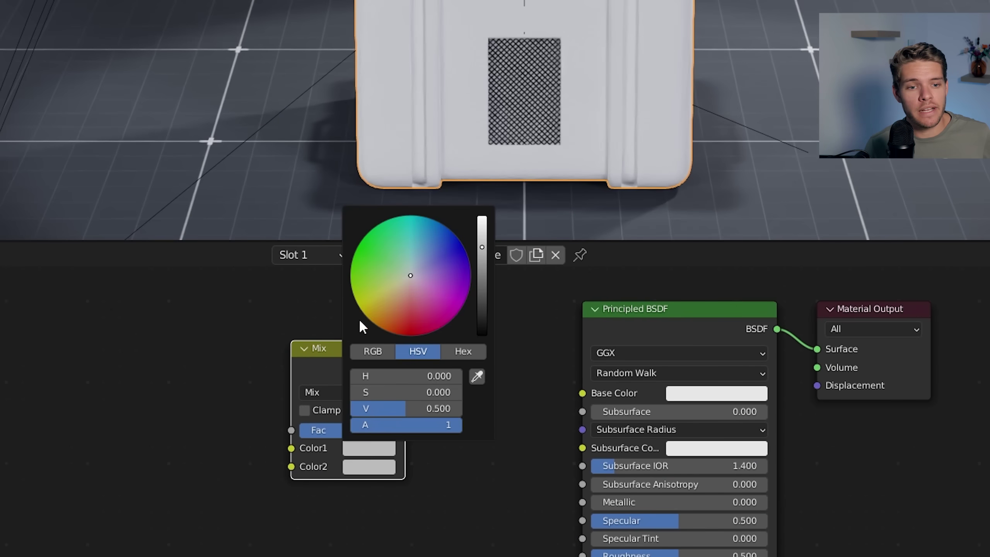
- Set the Mix node's Color1 to yellow-orange and Color2 to dark blue-grey, and connect its output to Base Color
scroll(410, 274, up, 10)
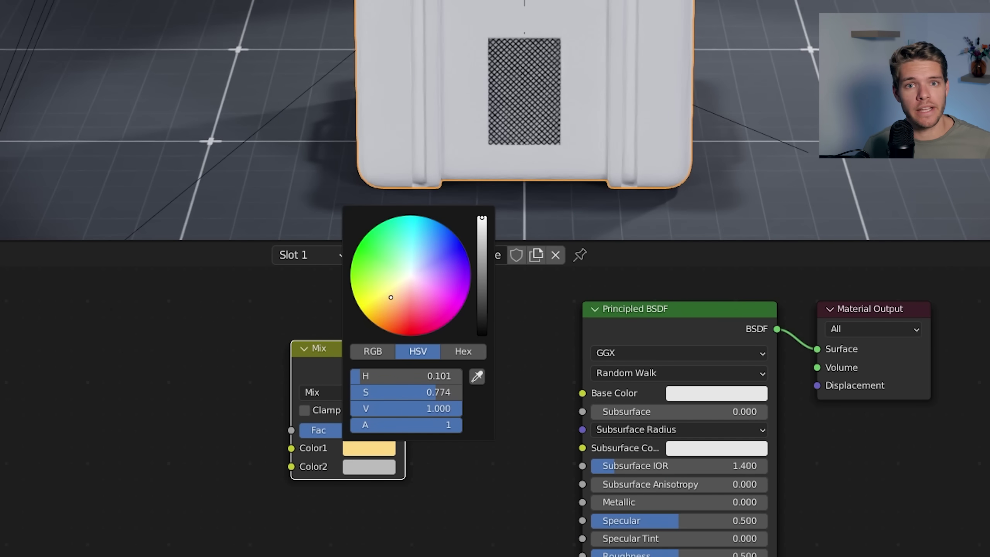
click(380, 468)
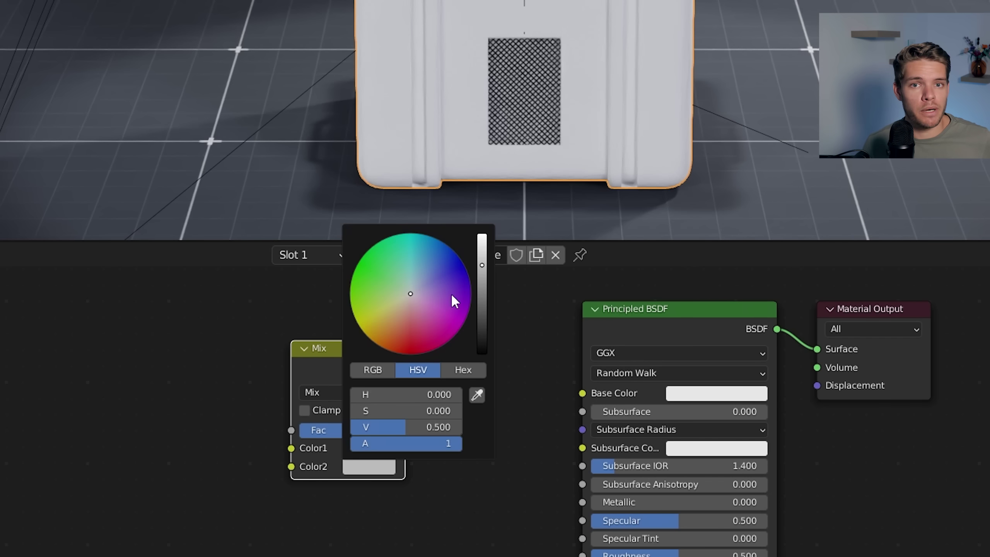
click(481, 308)
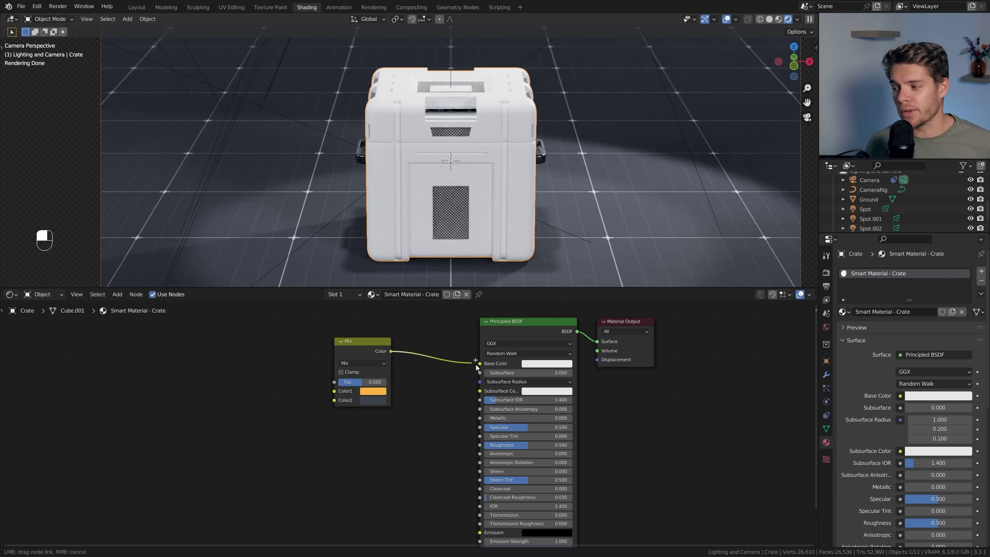
drag(483, 367, 483, 366)
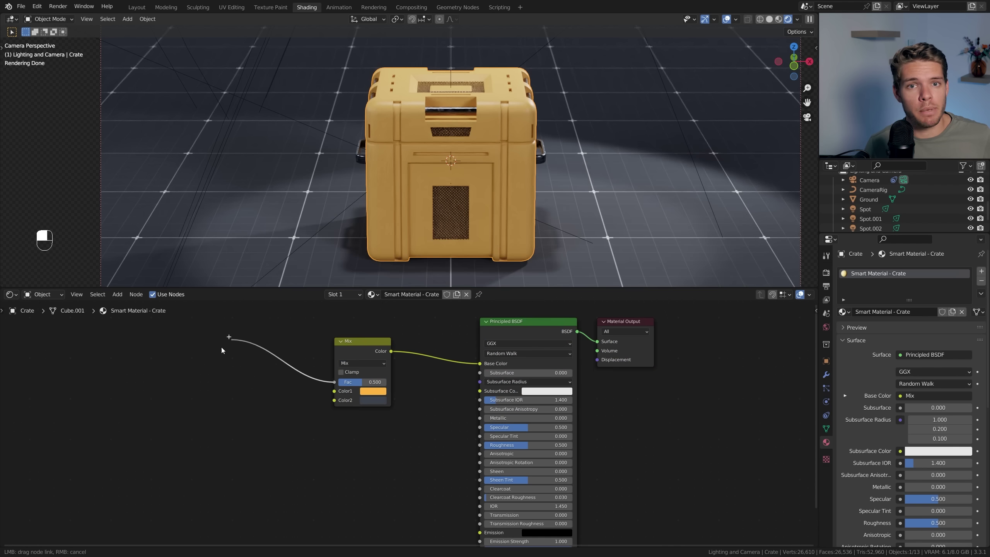
- Add a Gradient Texture node and a ColorRamp node before the Mix node
key(shift+a)
text(gradien)
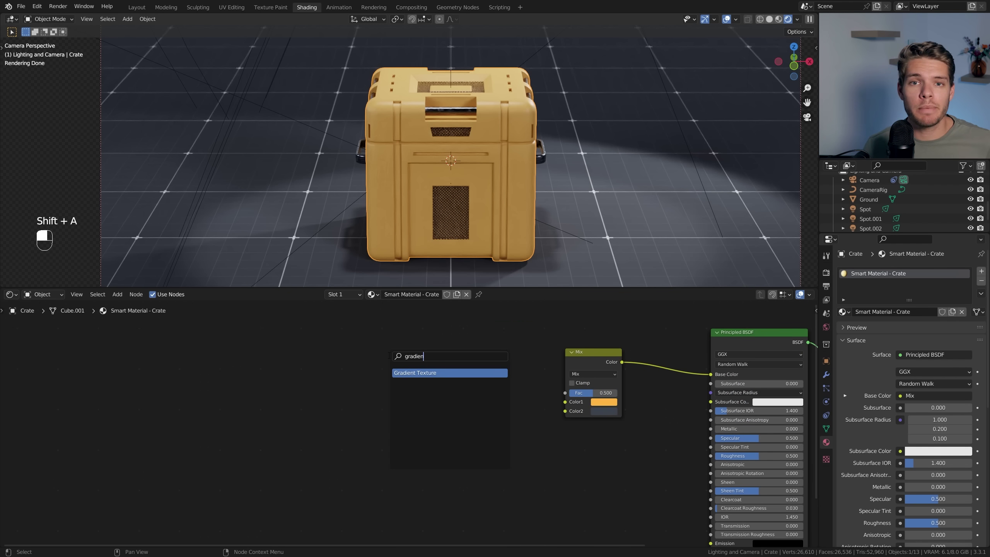
key(Return)
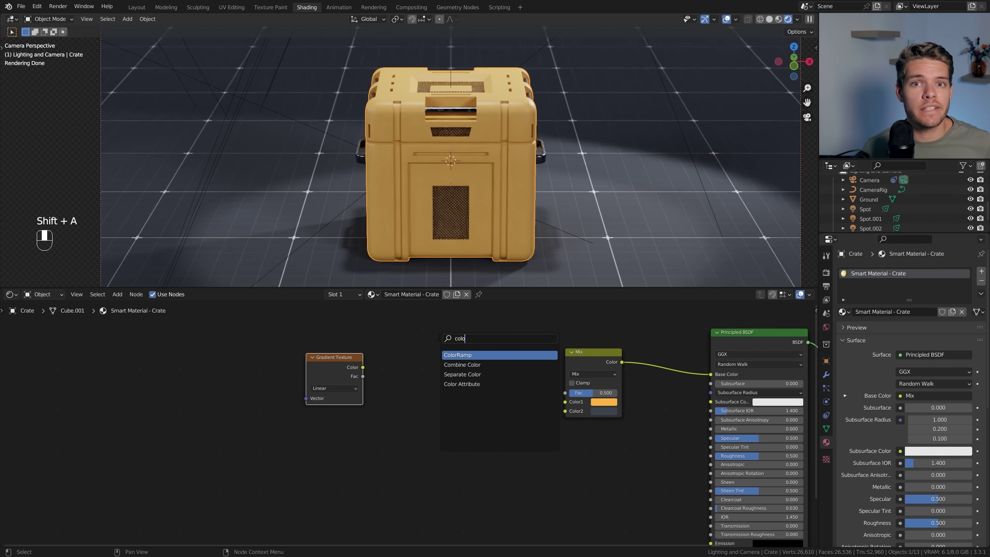
key(Return)
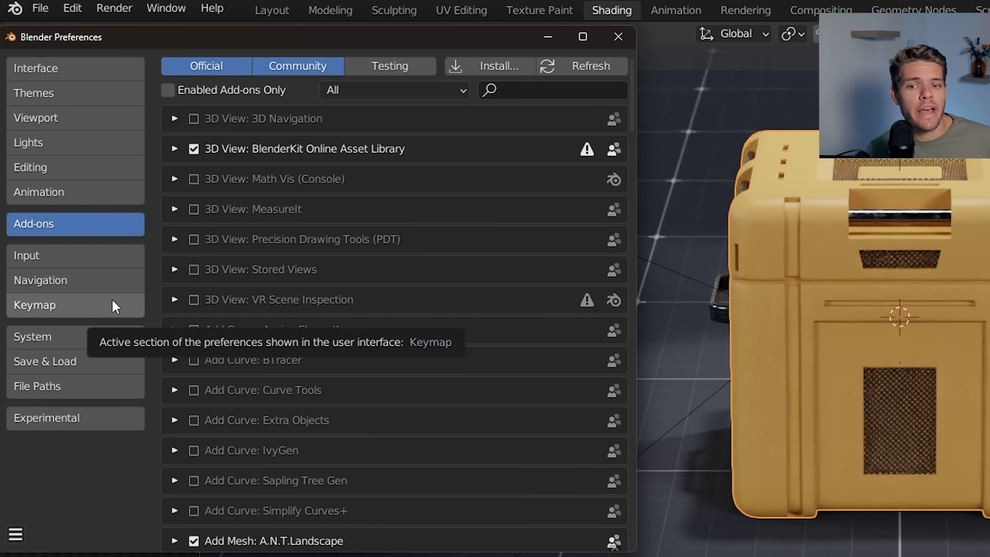
- Look up the Node Wrangler add-on and use it to add Texture Coordinate and Mapping nodes to the Gradient Texture
text(node w)
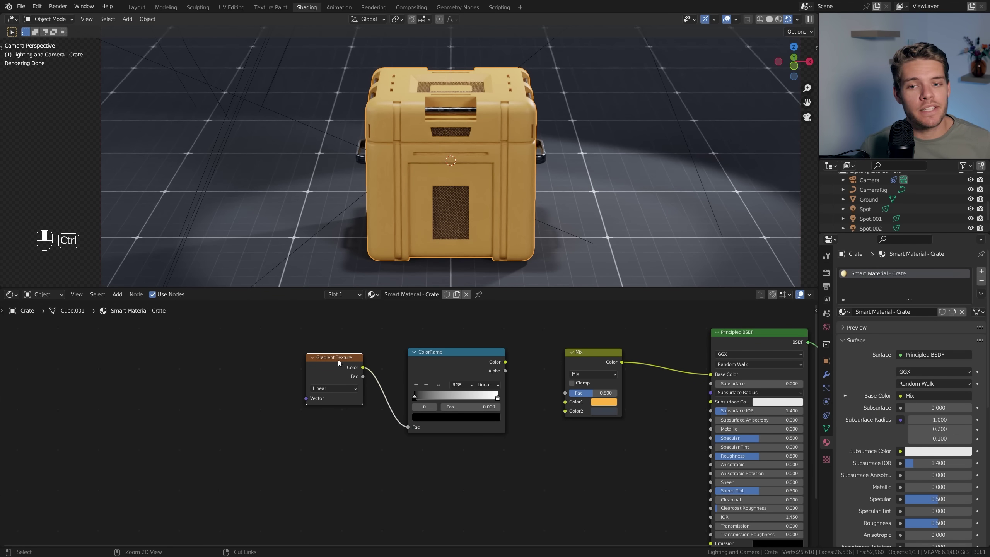
key(ctrl+t)
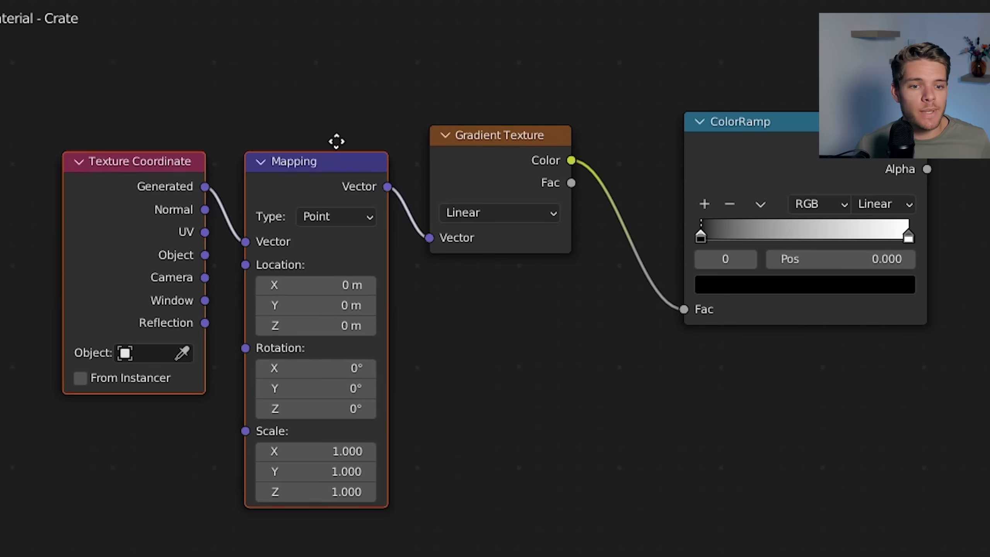
drag(268, 359, 276, 352)
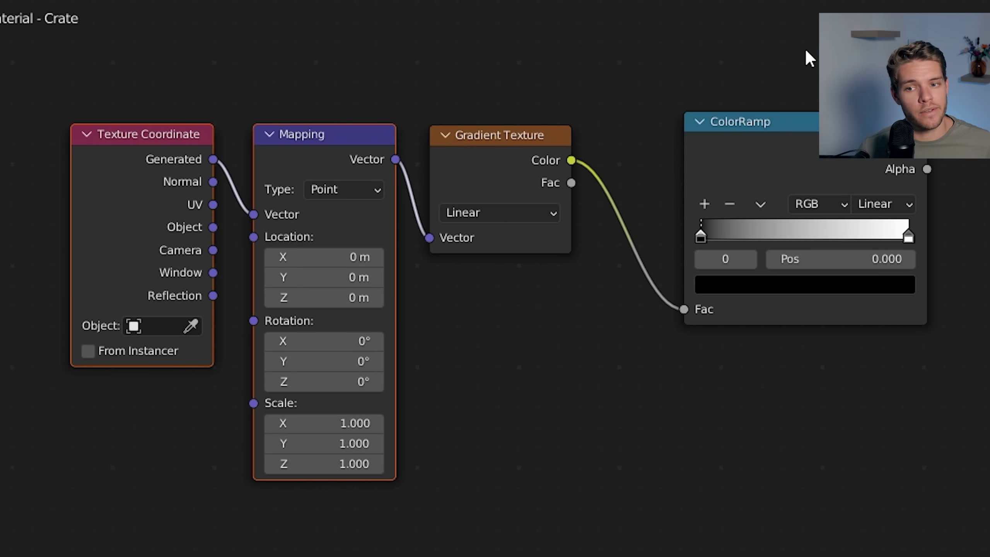
- Preview the ColorRamp on the crate, set its interpolation to Constant and move the white stop to 0.178
ctrl+shift+click(467, 355)
shift+middle_drag(591, 337, 401, 339)
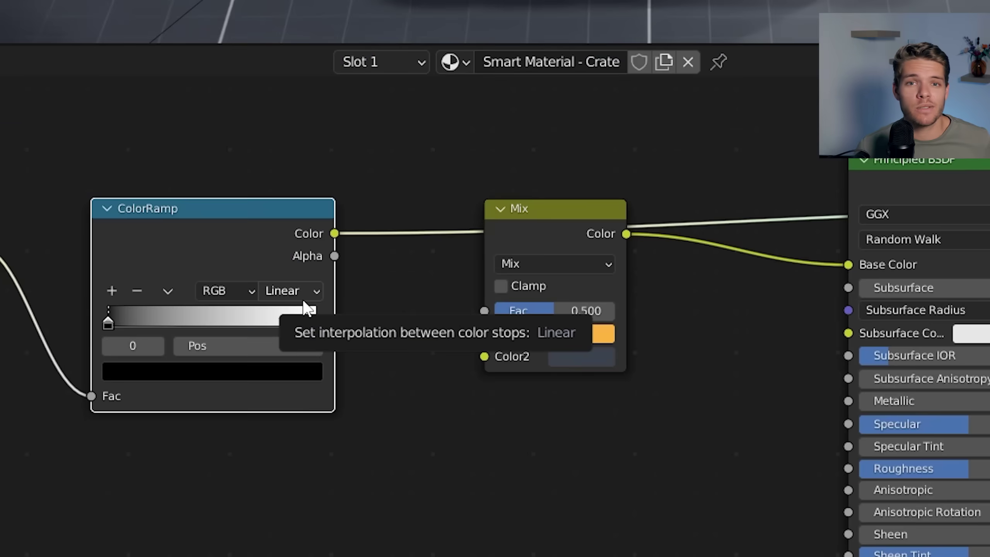
click(313, 389)
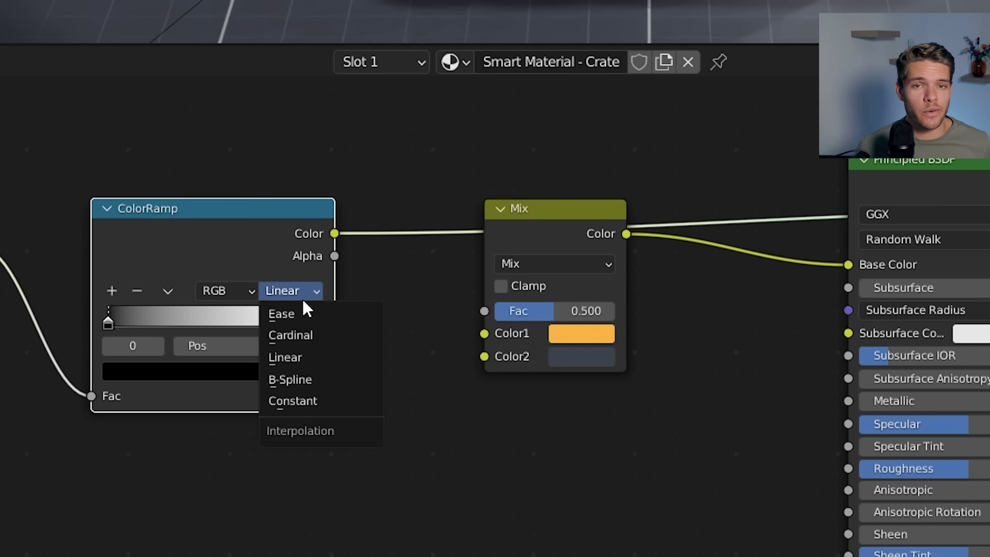
click(299, 402)
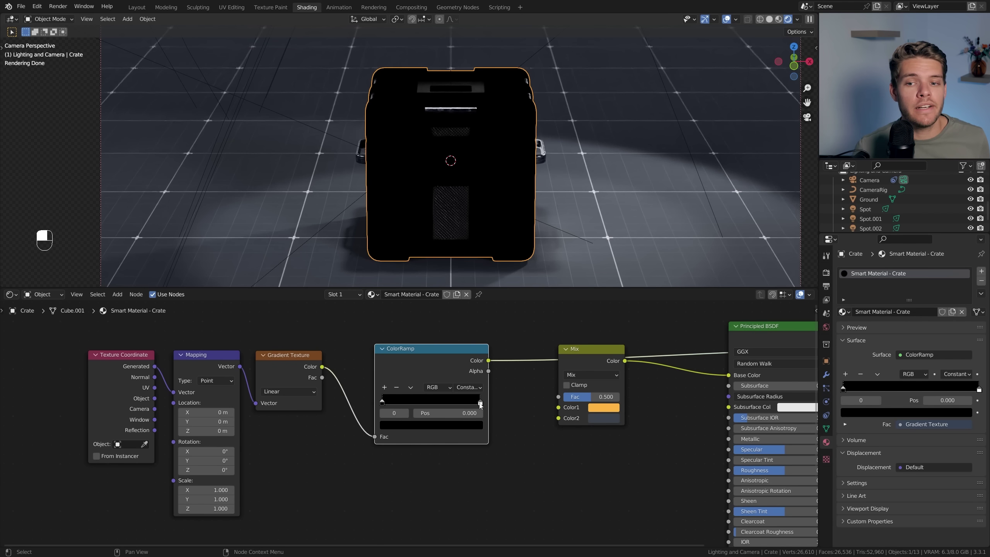
drag(318, 322, 293, 327)
drag(468, 406, 432, 407)
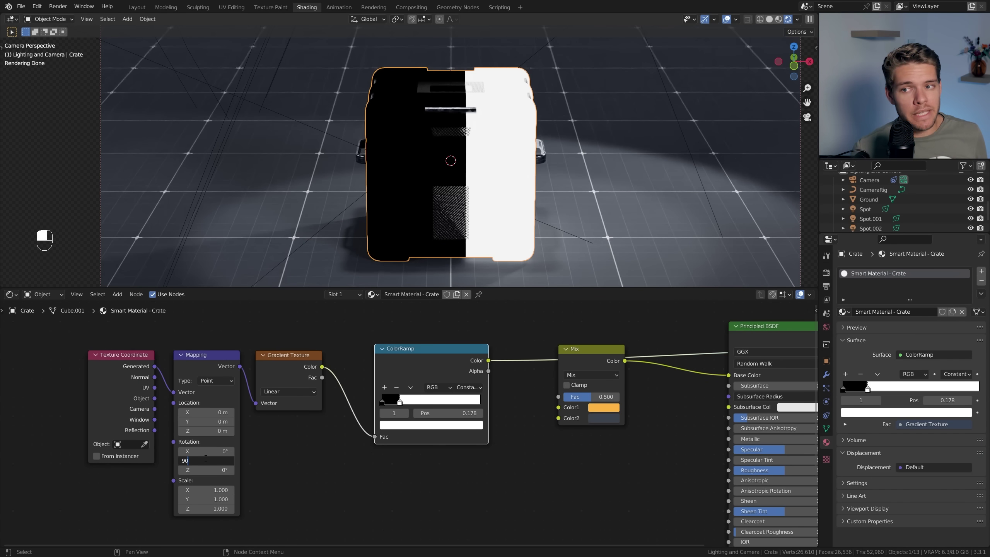
- Set the Mapping node's Y rotation to 90° and X location to -0.58 m, matching the split to the crate's lid seam
key(Return)
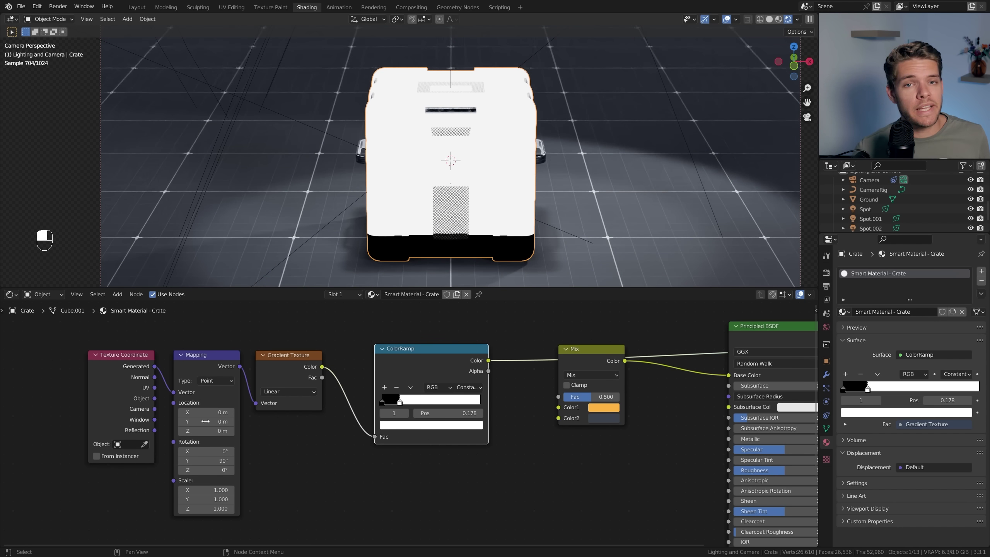
shift+drag(206, 413, 171, 413)
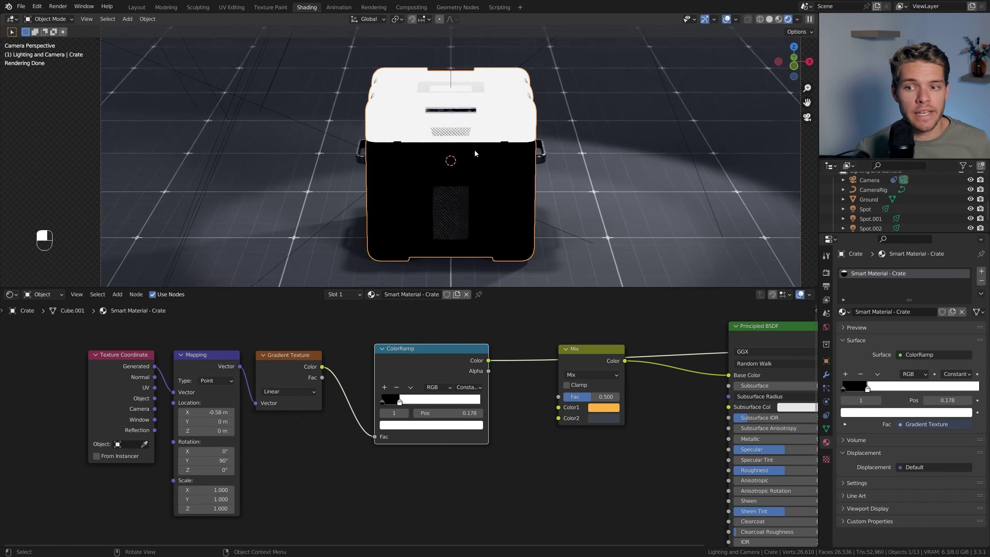
key(KP_1)
key(KP_Decimal)
- Reverse the ramp with the black stop at 0.171, feed it into the Mix factor, and reconnect the Principled BSDF to the output
mouse_move(382, 402)
mouse_down()
mouse_move(415, 402)
mouse_move(398, 404)
mouse_up()
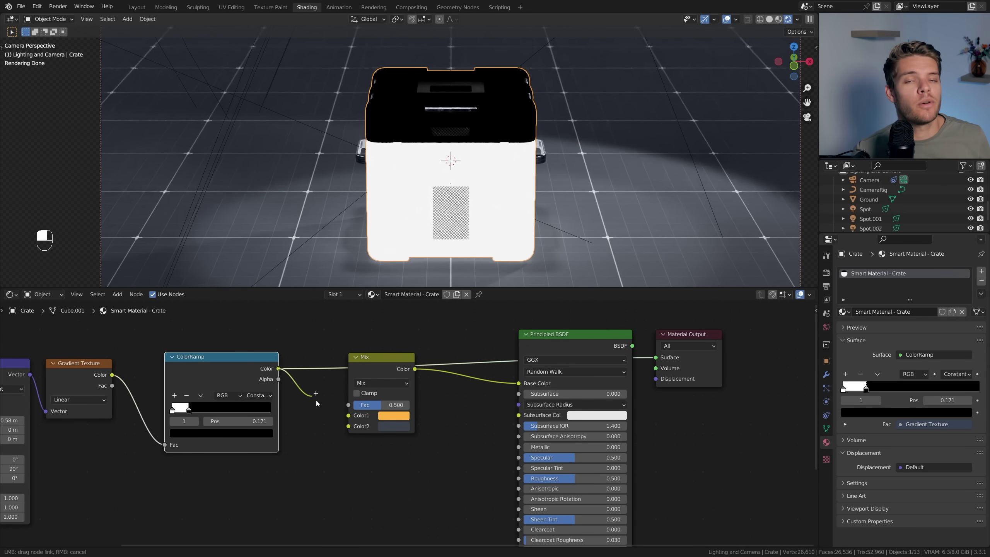
drag(348, 404, 348, 405)
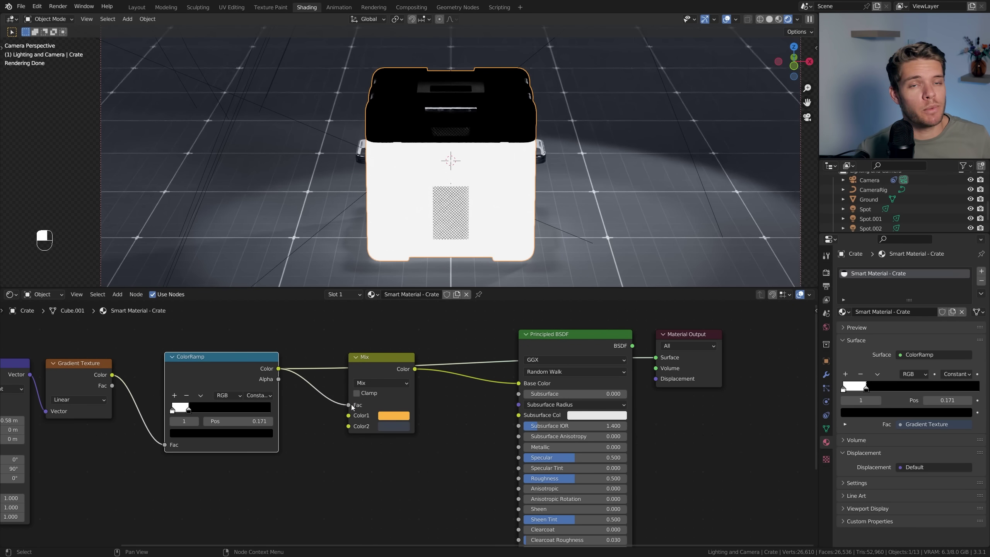
ctrl+shift+click(579, 339)
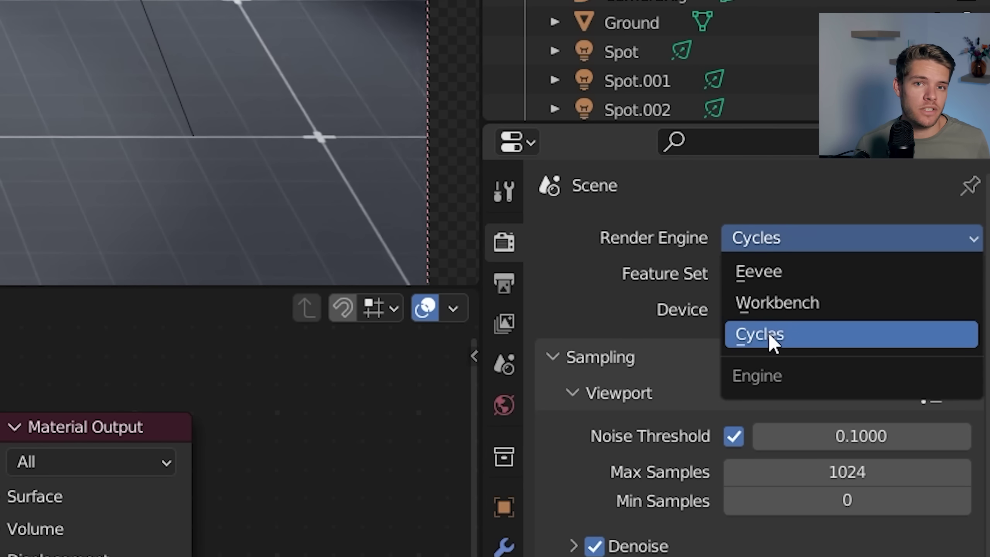
- Set the render engine to Cycles, and add a Geometry node and a second ColorRamp above the existing nodes
click(771, 339)
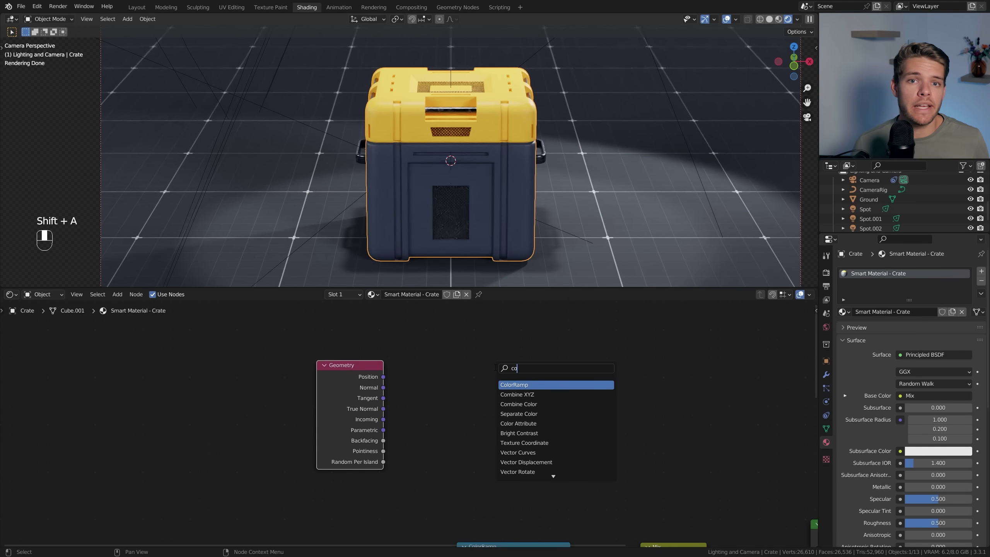
key(Return)
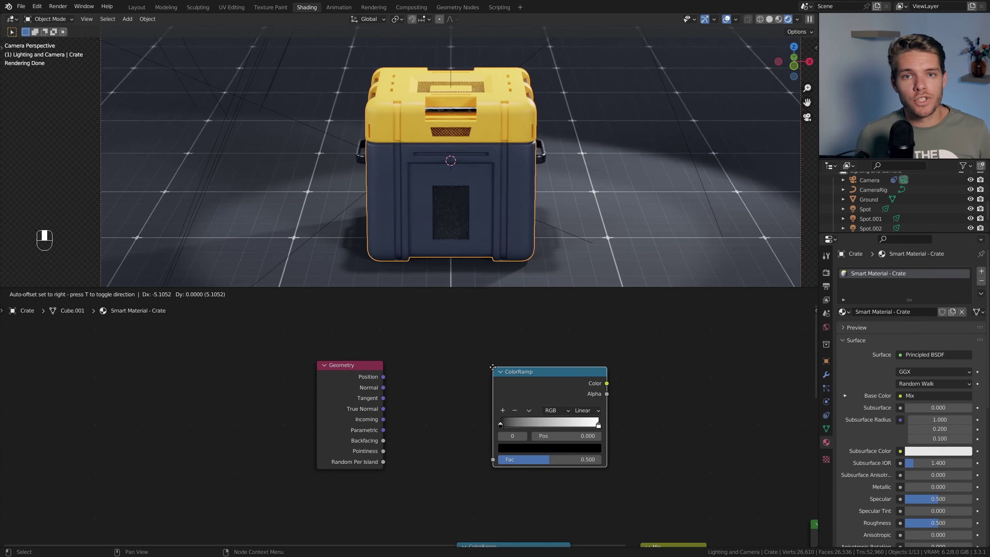
click(467, 364)
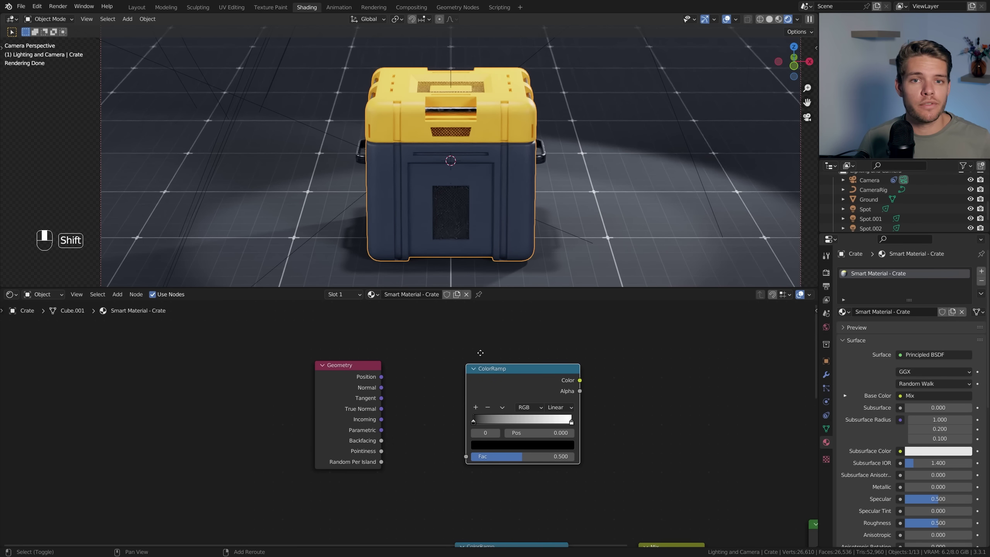
shift+middle_drag(477, 353, 274, 356)
- Preview the Geometry node's outputs one after another on the crate, from Position through Random Per Island
ctrl+shift+click(226, 365)
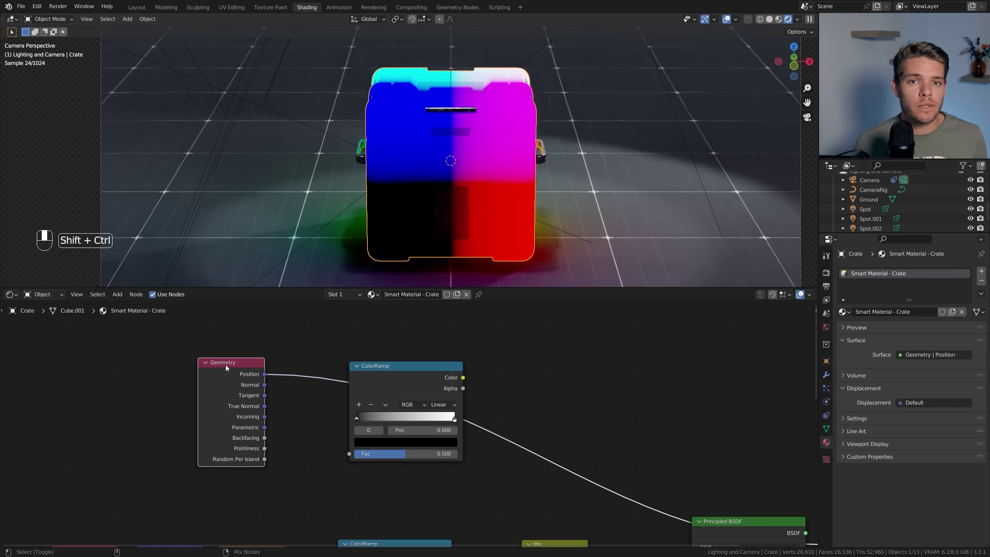
ctrl+shift+click(226, 365)
ctrl+shift+click(226, 365)
ctrl+shift+click(226, 366)
ctrl+shift+click(226, 366)
ctrl+shift+click(226, 366)
ctrl+shift+click(226, 365)
ctrl+shift+click(226, 365)
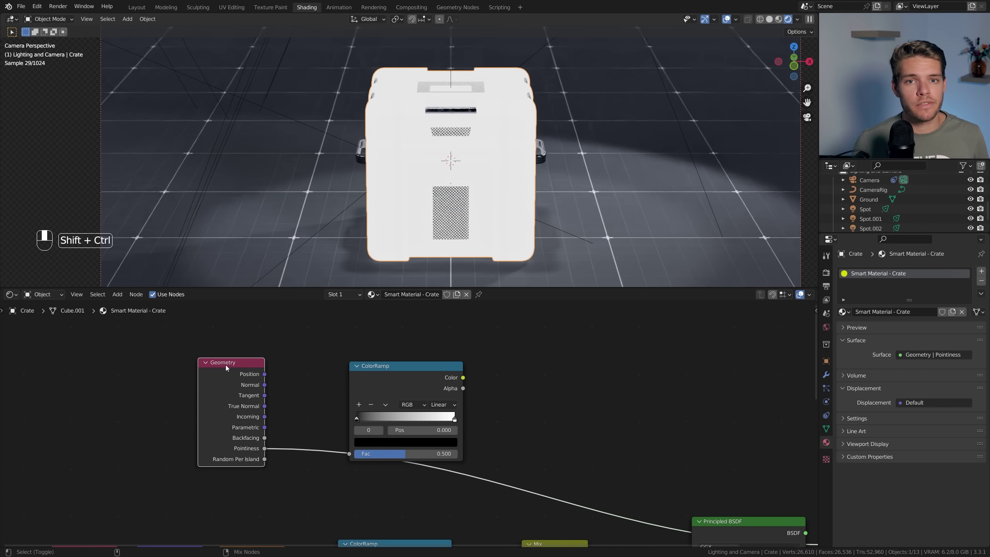
ctrl+shift+click(226, 365)
- Connect Pointiness to the new ColorRamp's factor, preview the ramp and move its black stop to 0.520
drag(264, 448, 321, 411)
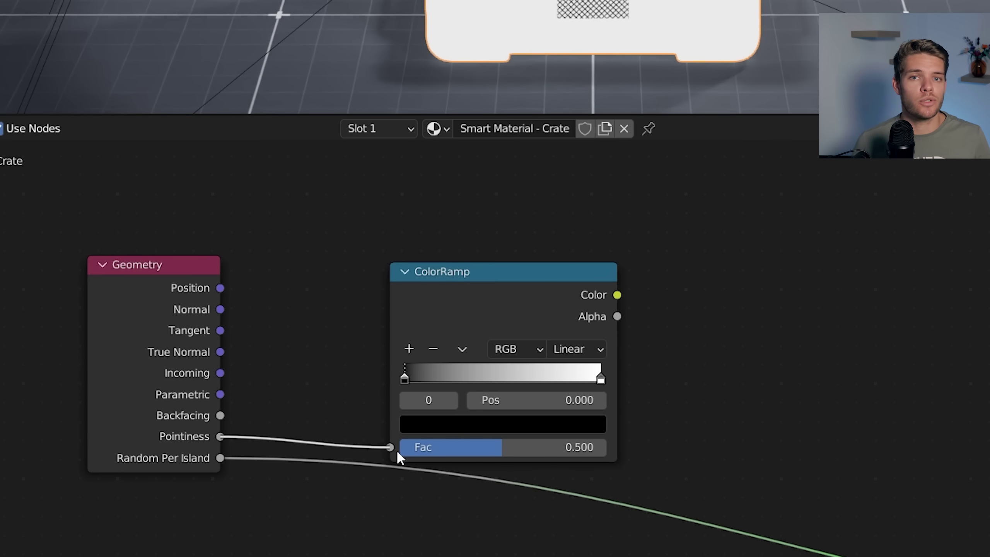
drag(398, 450, 398, 450)
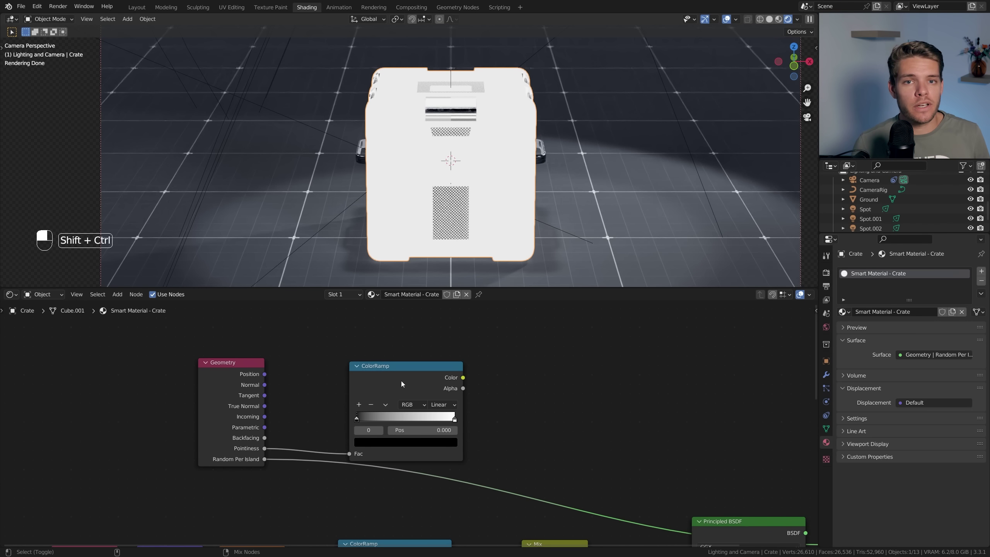
ctrl+shift+click(401, 380)
drag(368, 422, 411, 420)
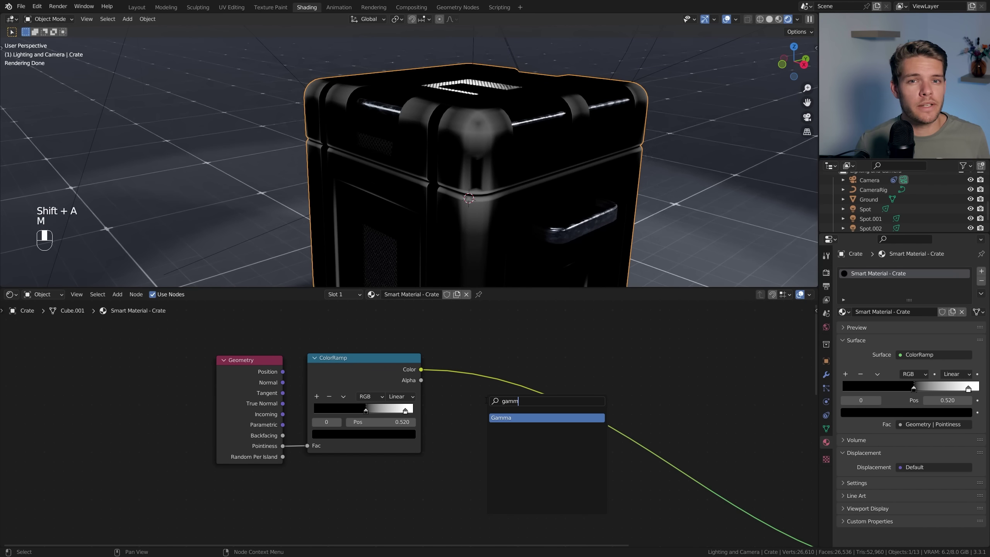
- Insert a Gamma node after the pointiness ColorRamp and set its gamma to 1.150
key(Return)
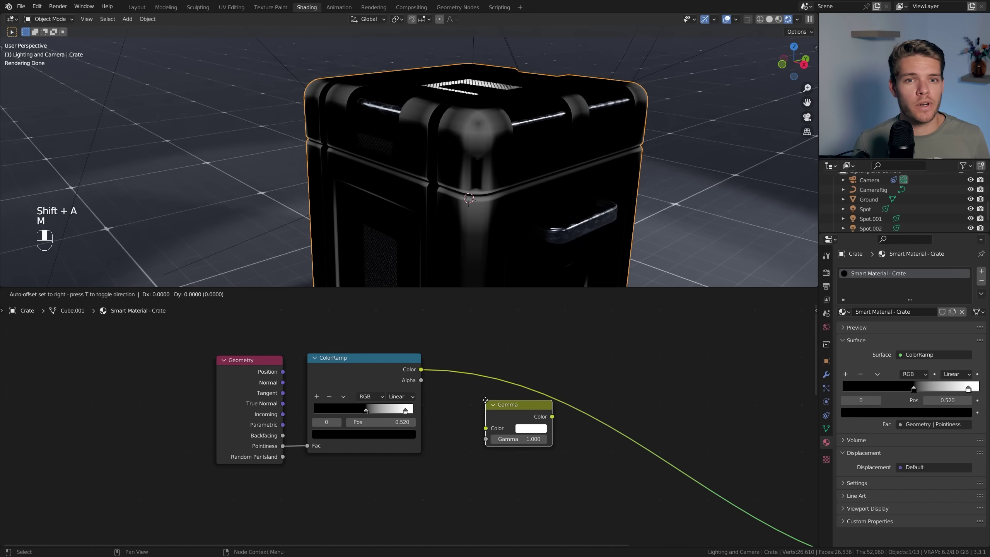
click(453, 361)
shift+drag(503, 405, 490, 405)
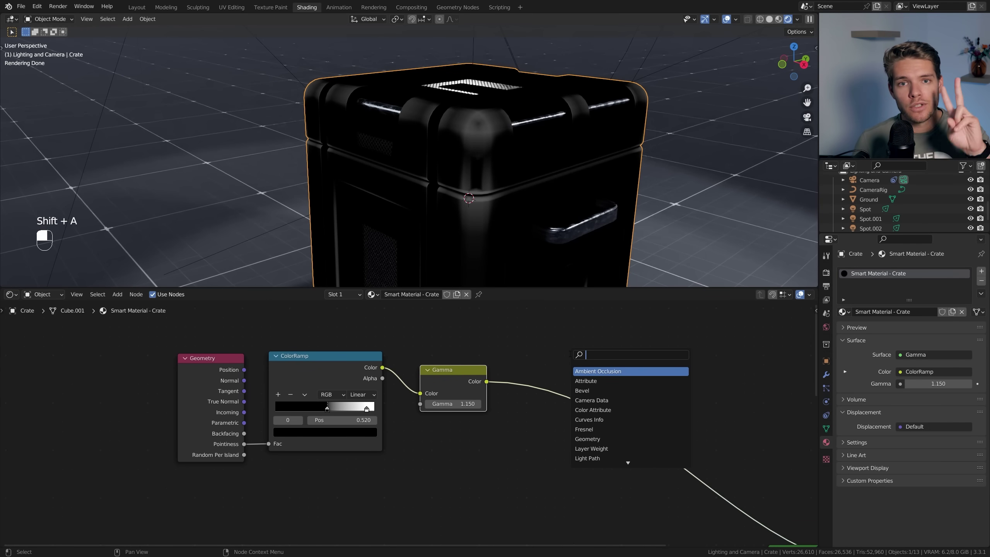
- Add a Math node beyond the Gamma node and set its operation to Multiply
key(Return)
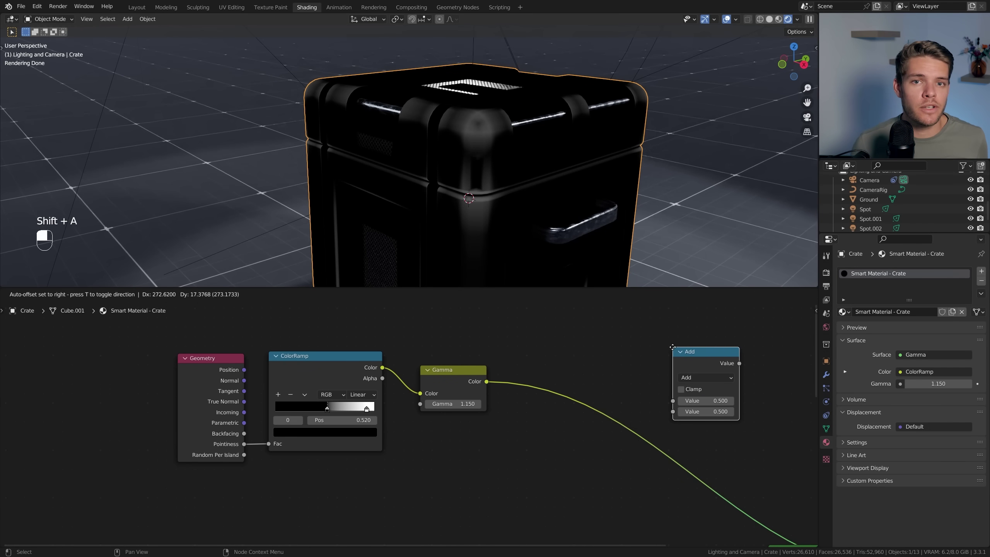
click(673, 349)
click(696, 378)
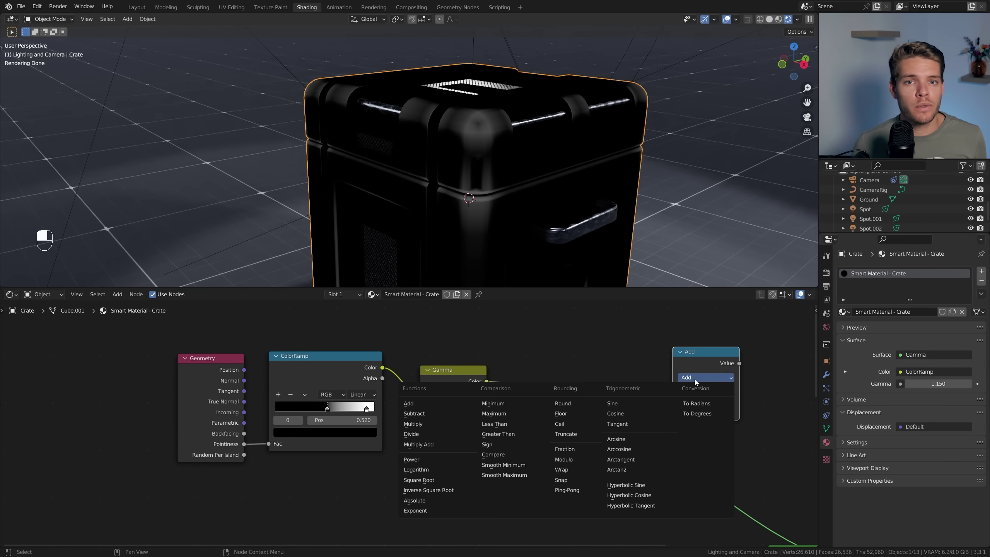
click(443, 425)
- Add a Noise Texture below the Gamma node and multiply it with the Gamma output in the Multiply node
key(shift+a)
key(Return)
click(428, 423)
drag(726, 359, 637, 381)
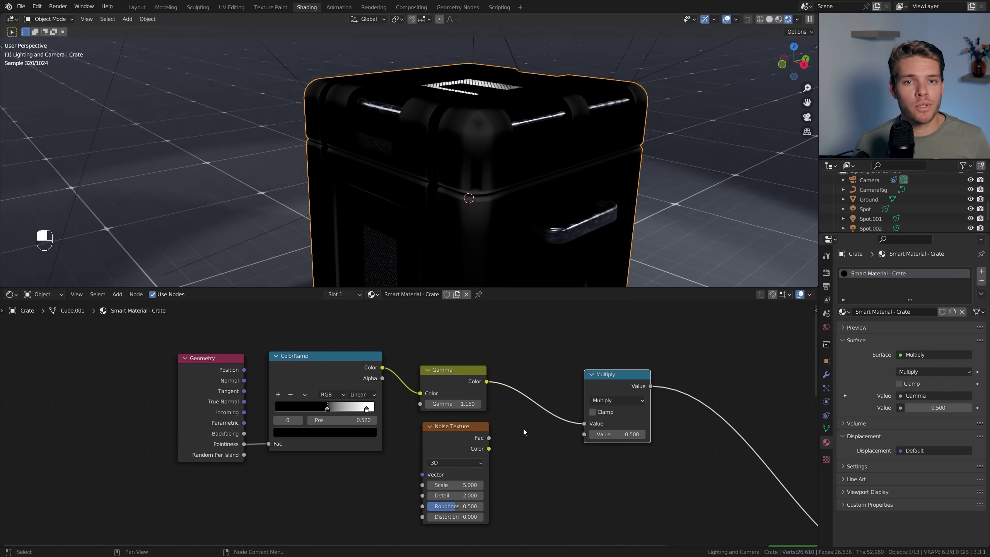
drag(568, 433, 583, 435)
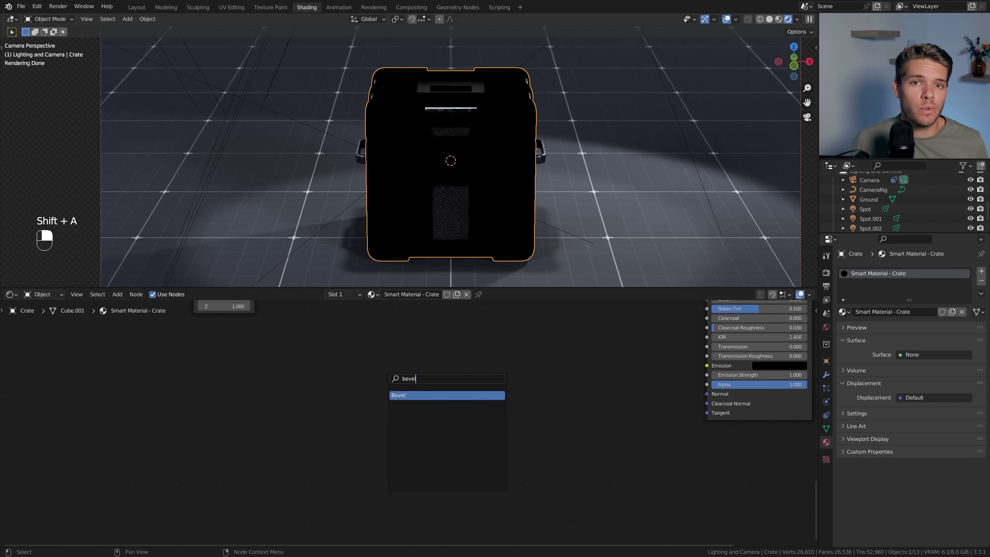
- Add a Bevel node with a Geometry node below it, followed by Dot Product vector math and Map Range nodes
key(Return)
click(345, 336)
key(shift+a)
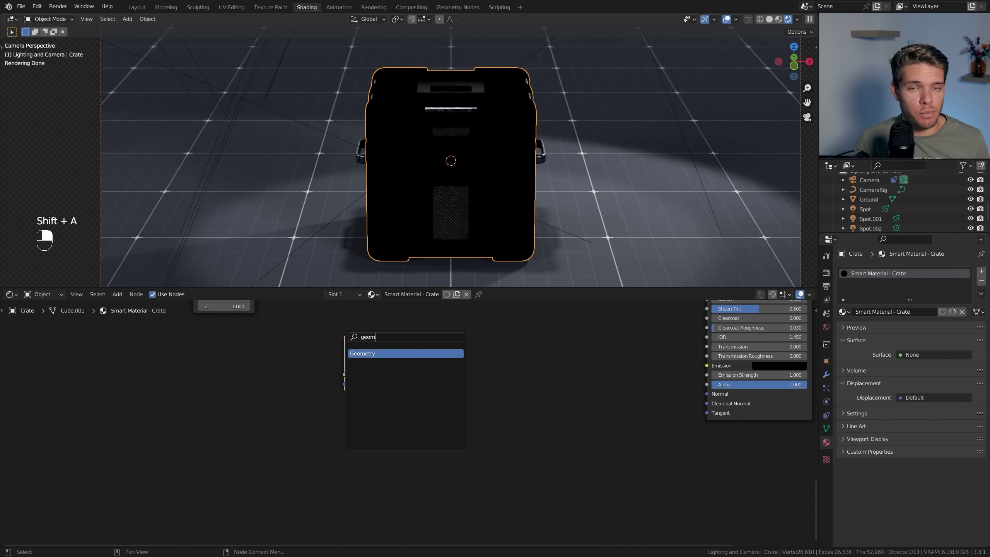
key(Return)
click(345, 409)
key(shift+a)
text(add)
key(Return)
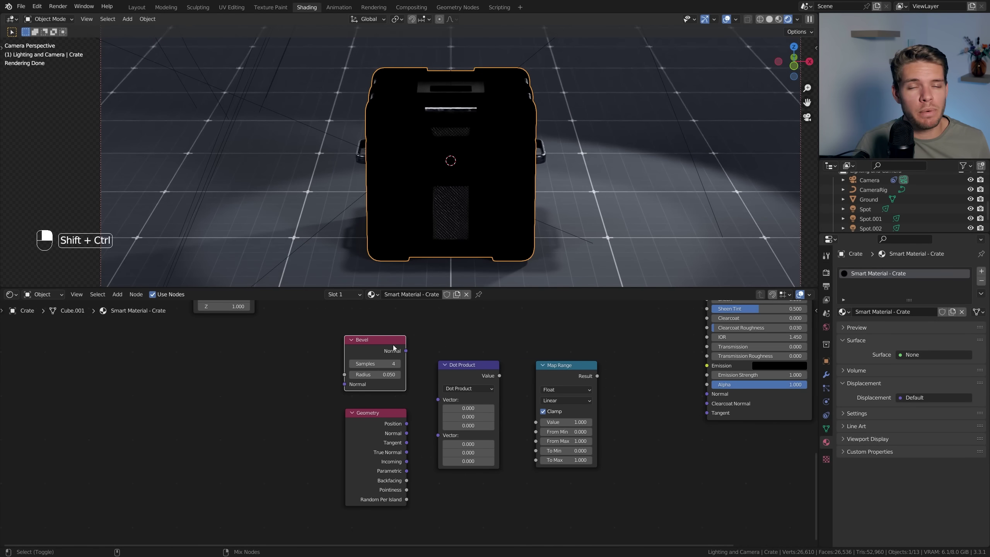
- Preview the Bevel and Geometry normals and connect them to the two vector inputs of the Dot Product node
ctrl+shift+click(393, 347)
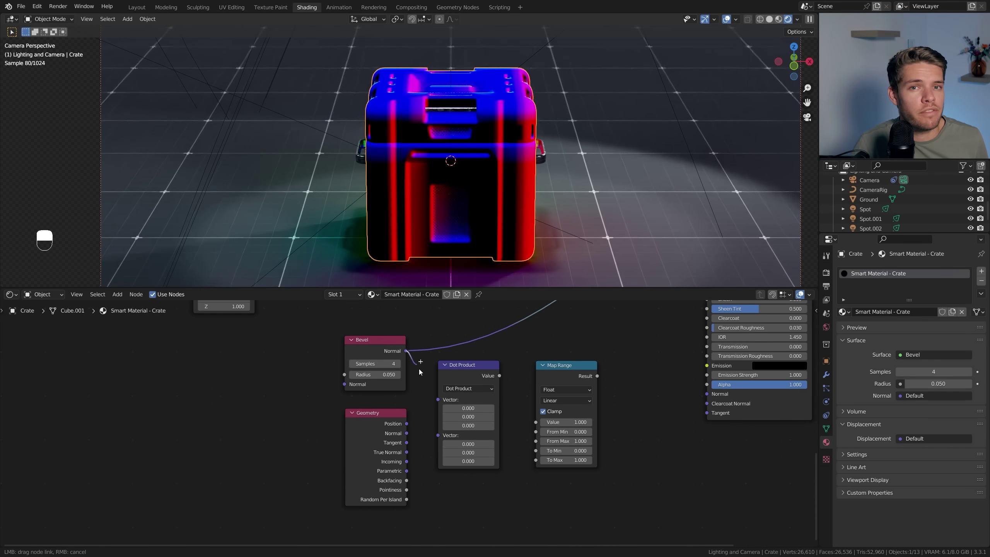
drag(440, 403, 440, 403)
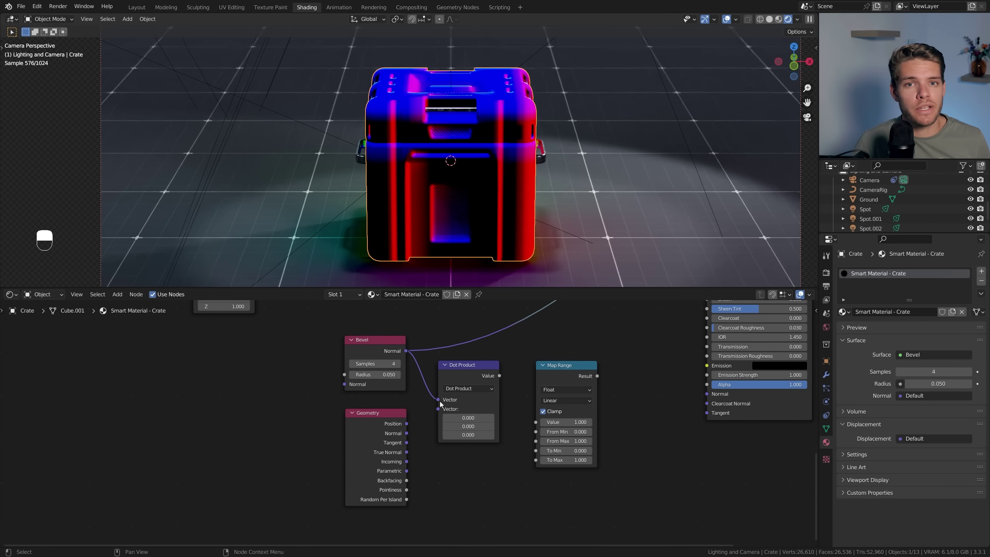
ctrl+shift+click(407, 434)
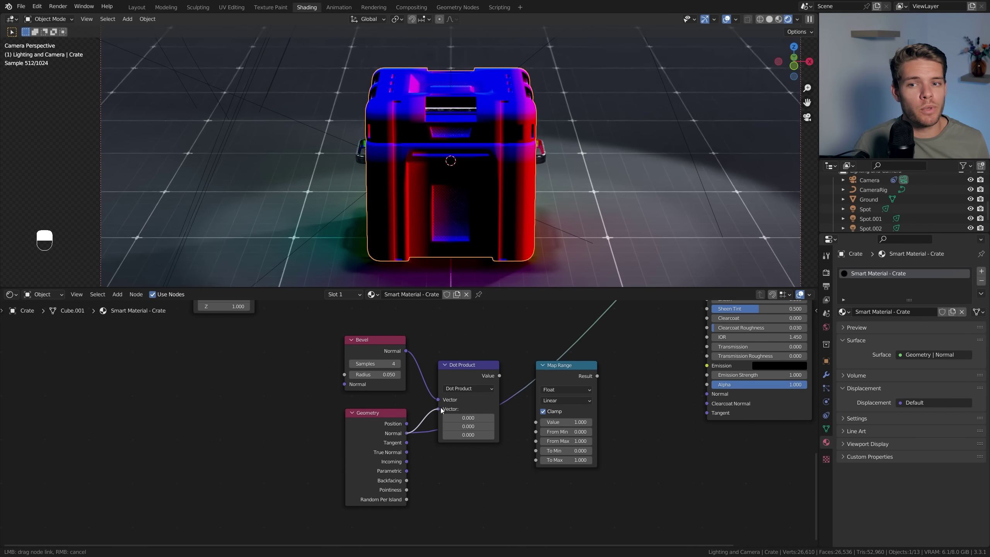
drag(441, 410, 442, 410)
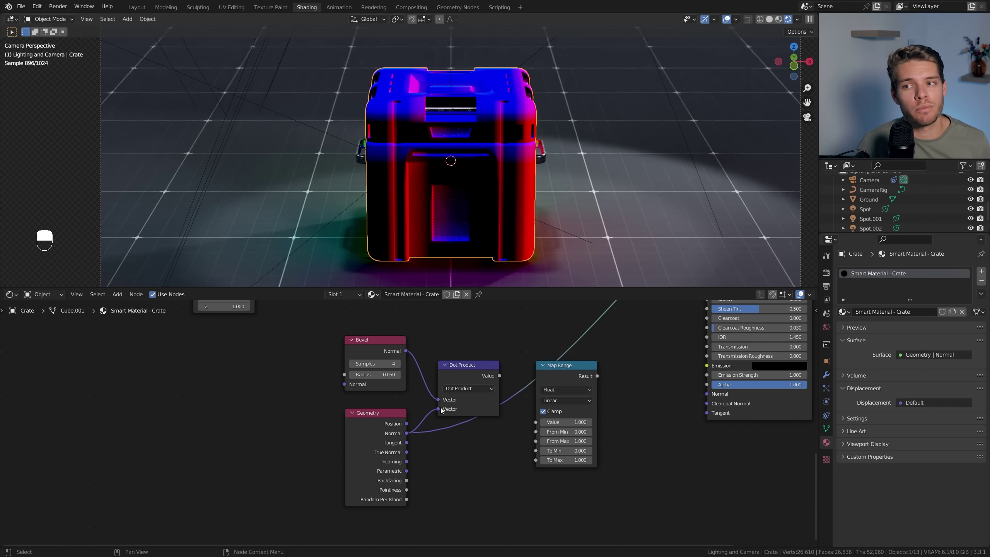
- Preview the Dot Product, connect its value to the Map Range node's Value input and preview the Map Range result
ctrl+shift+click(469, 369)
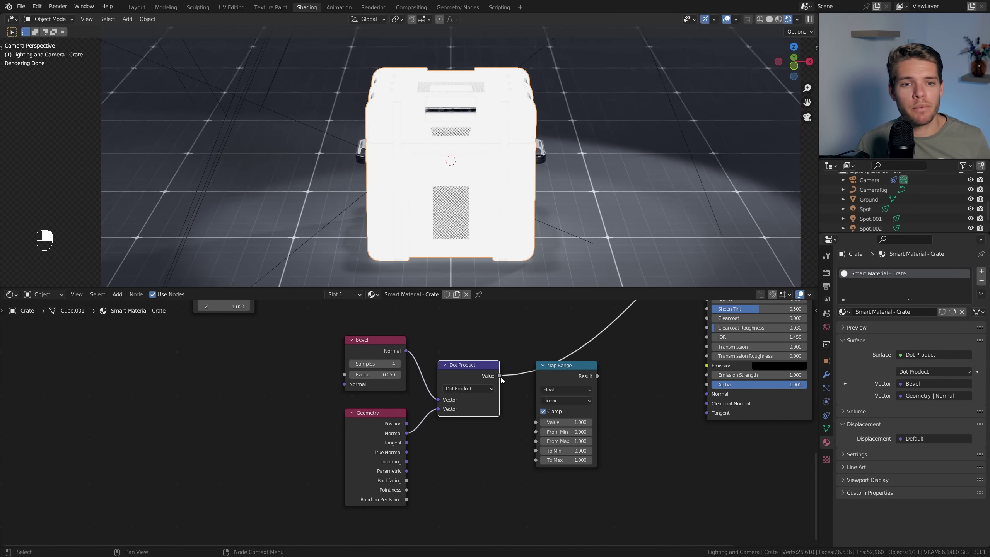
drag(499, 375, 530, 420)
ctrl+shift+click(566, 372)
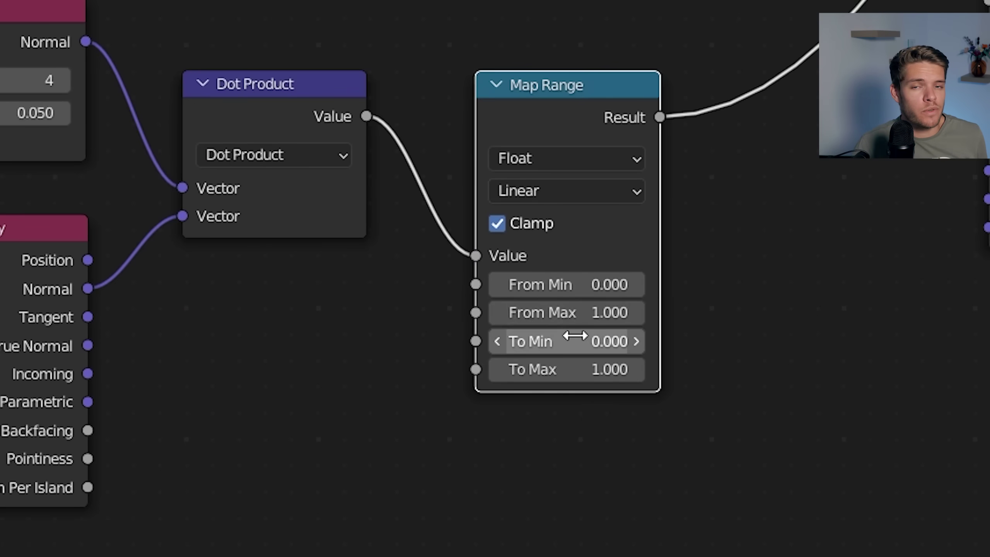
- Invert the Map Range by setting To Min to 1 and To Max to 0, and set From Min to 0.690
click(574, 336)
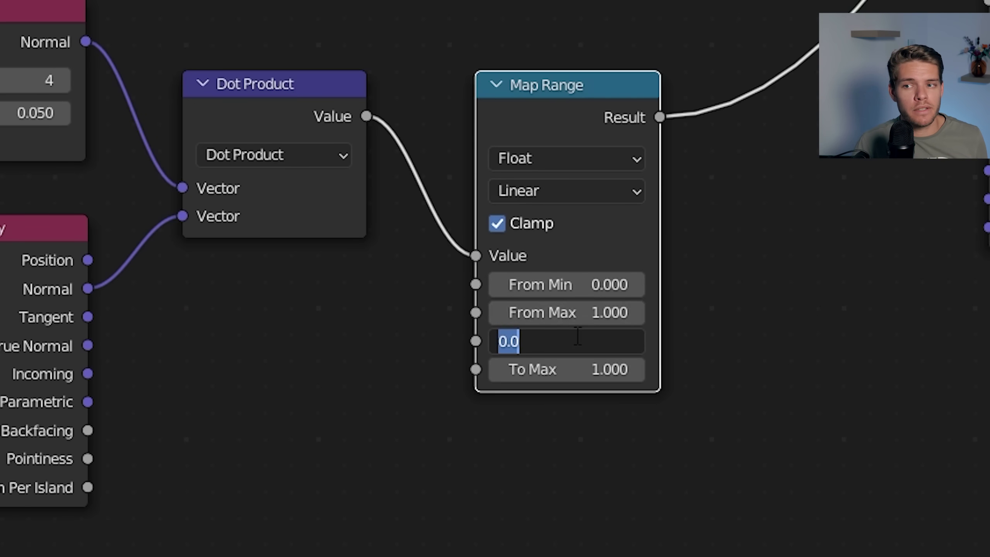
key(Return)
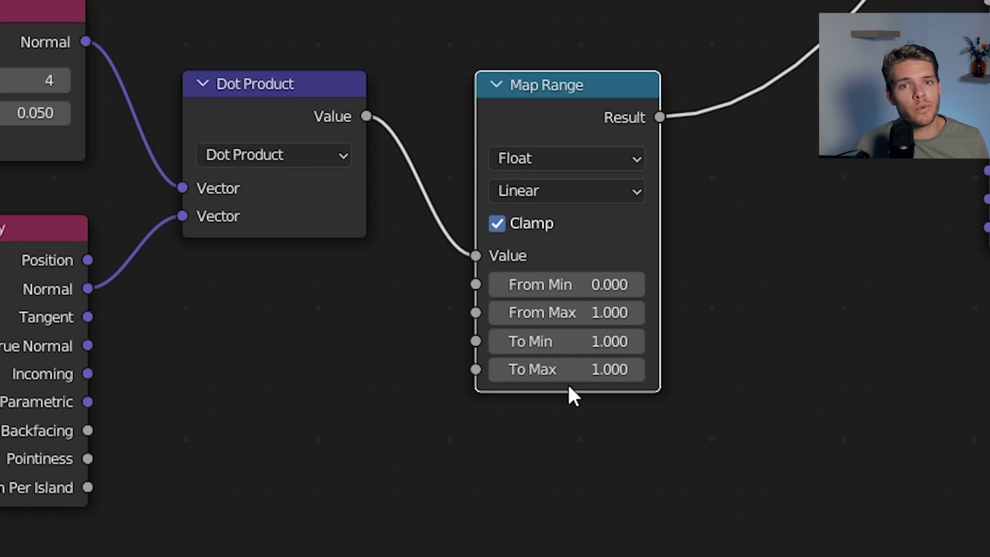
click(569, 372)
text(0)
key(Return)
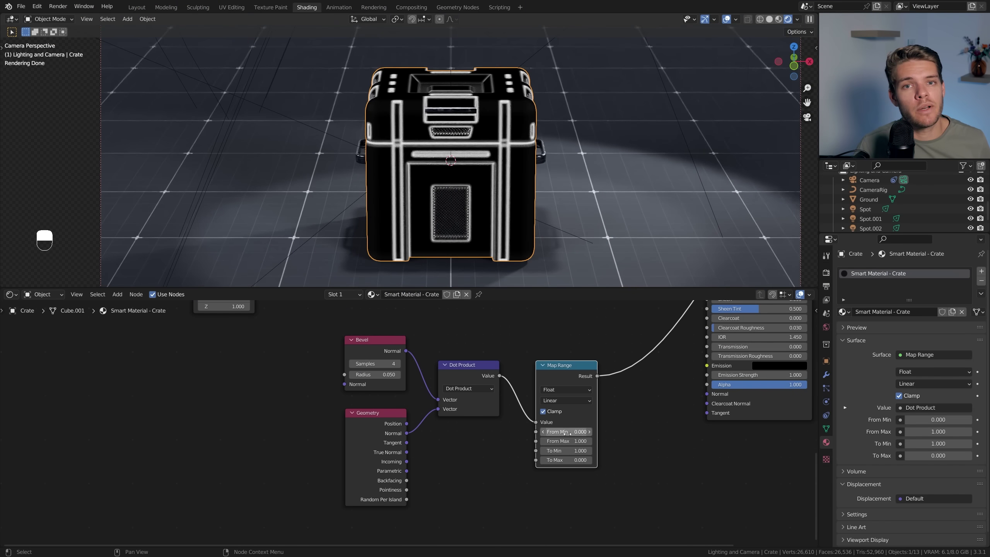
drag(567, 431, 585, 432)
key(ctrl+z)
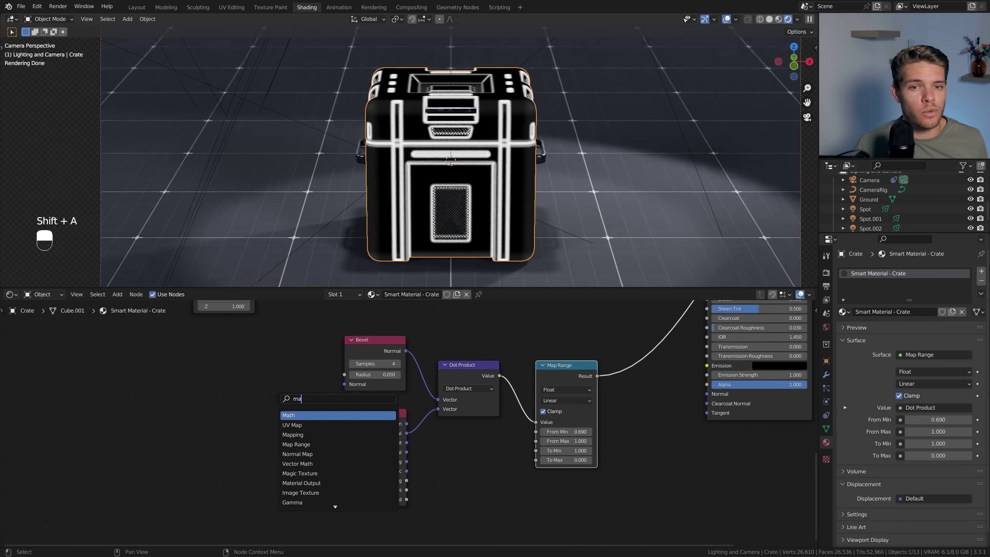
- Add a second Map Range and a Noise Texture before the Bevel node and feed the noise through it into the Bevel's Radius
key(Down)
click(296, 435)
click(259, 344)
key(shift+a)
text(noise)
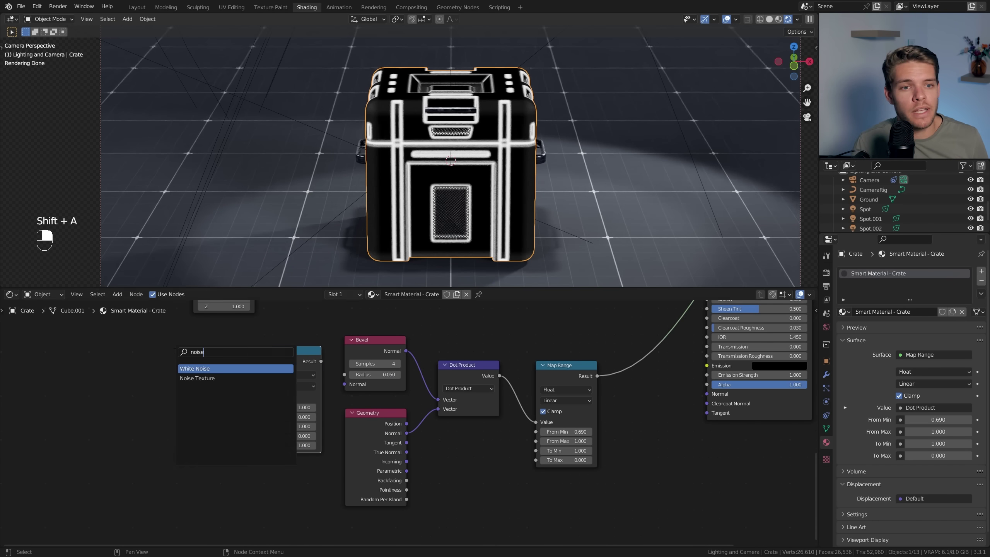
key(Return)
click(132, 347)
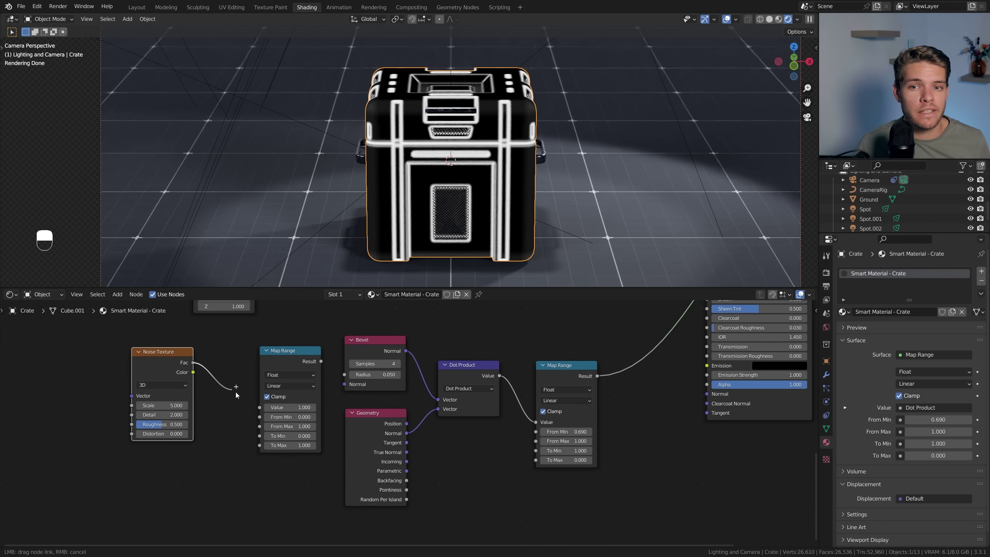
drag(316, 364, 344, 377)
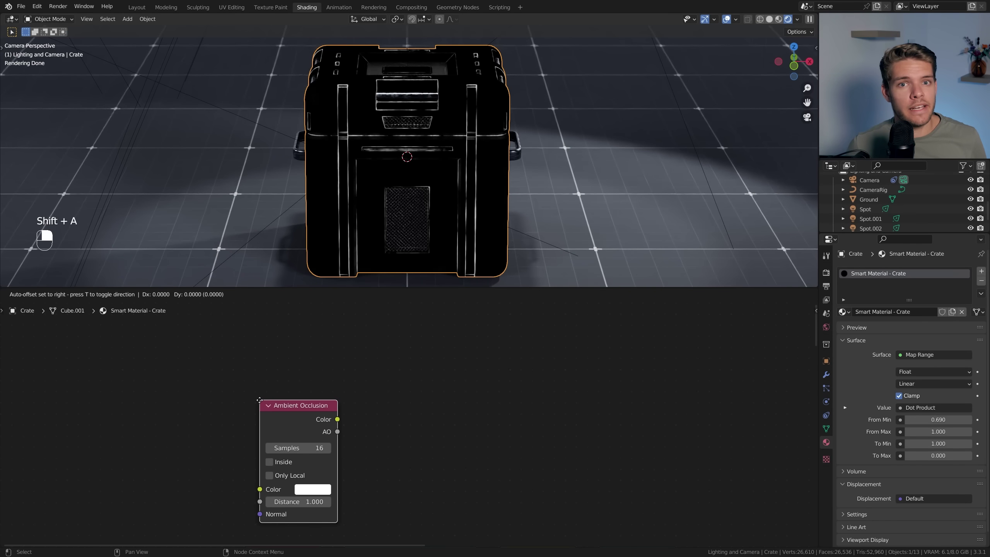
- Add Ambient Occlusion, ColorRamp and Noise Texture nodes, chain them as noise, occlusion colour and ramp factor, and preview the ramp
click(370, 345)
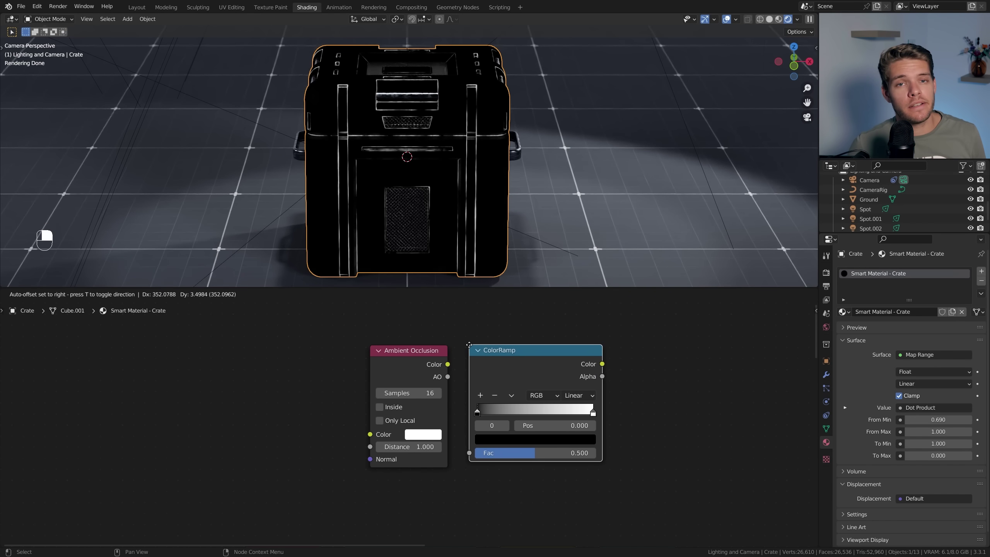
click(469, 345)
key(shift+a)
text(noise)
key(Return)
click(348, 368)
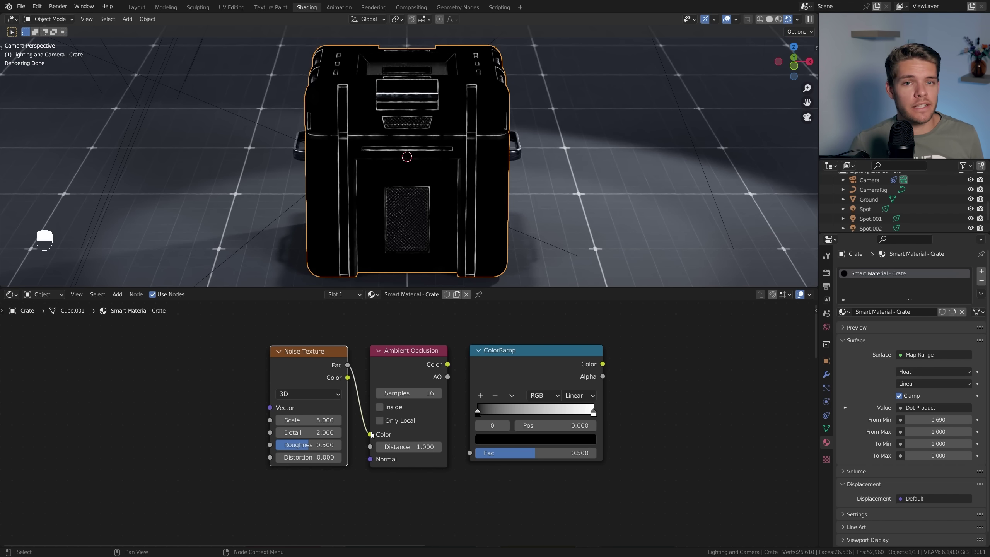
drag(448, 365, 470, 451)
ctrl+shift+click(508, 353)
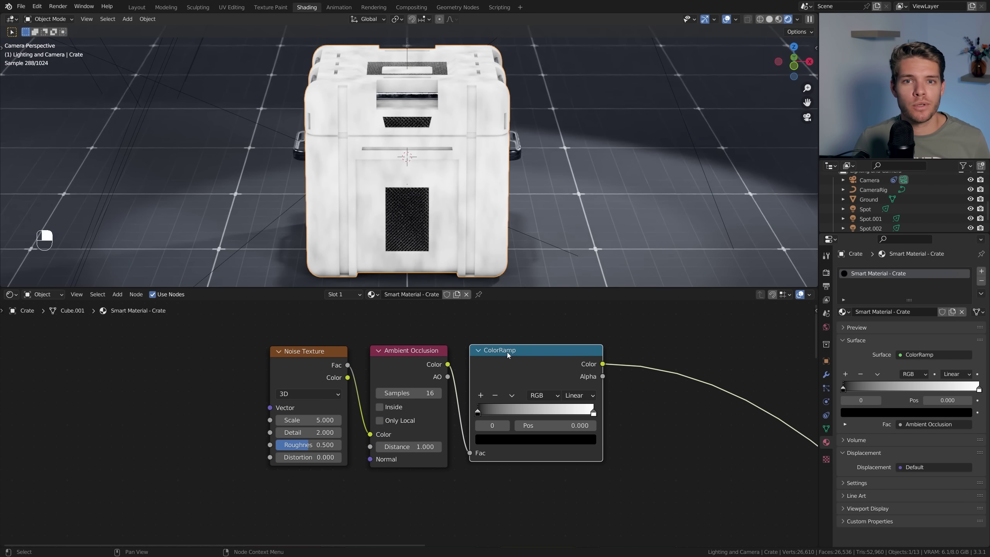
- Adjust the Noise Texture and tighten the occlusion ColorRamp's stops, with the black stop at position 0.447
drag(583, 411, 501, 412)
drag(307, 420, 316, 445)
click(552, 413)
drag(552, 413, 516, 413)
click(520, 412)
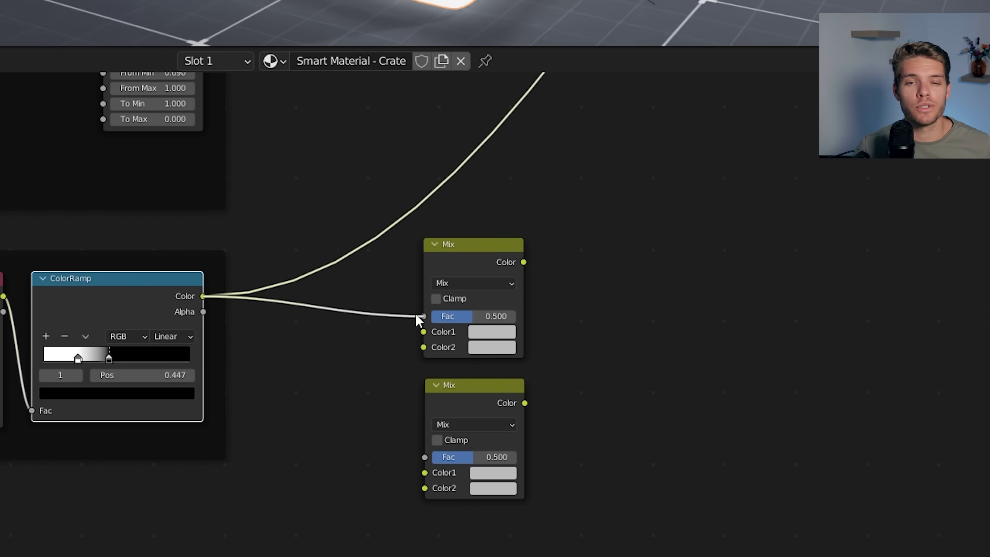
- Connect the occlusion ColorRamp to the factors of both new Mix nodes and copy the orange into both colours of the upper one
drag(415, 315, 417, 316)
drag(205, 297, 425, 456)
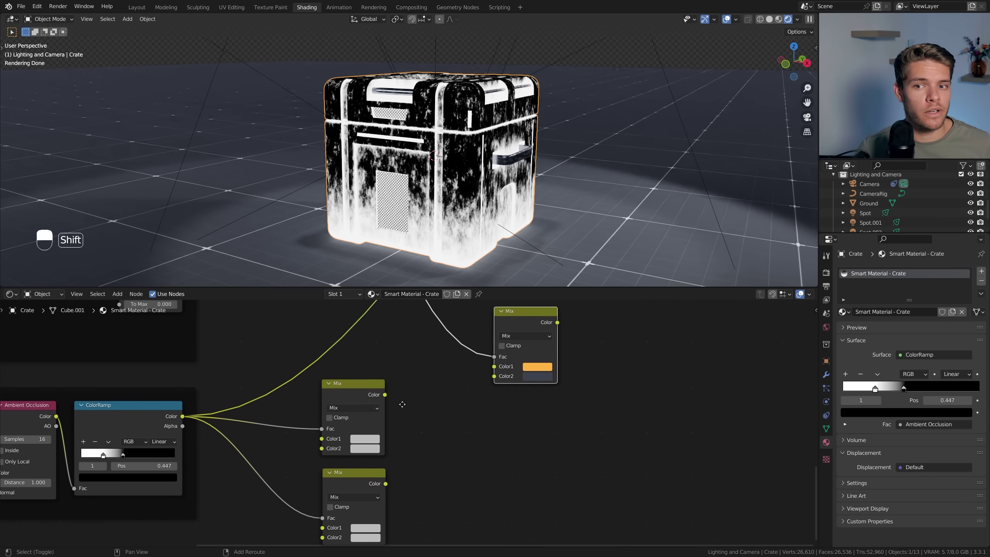
shift+middle_drag(323, 281, 334, 266)
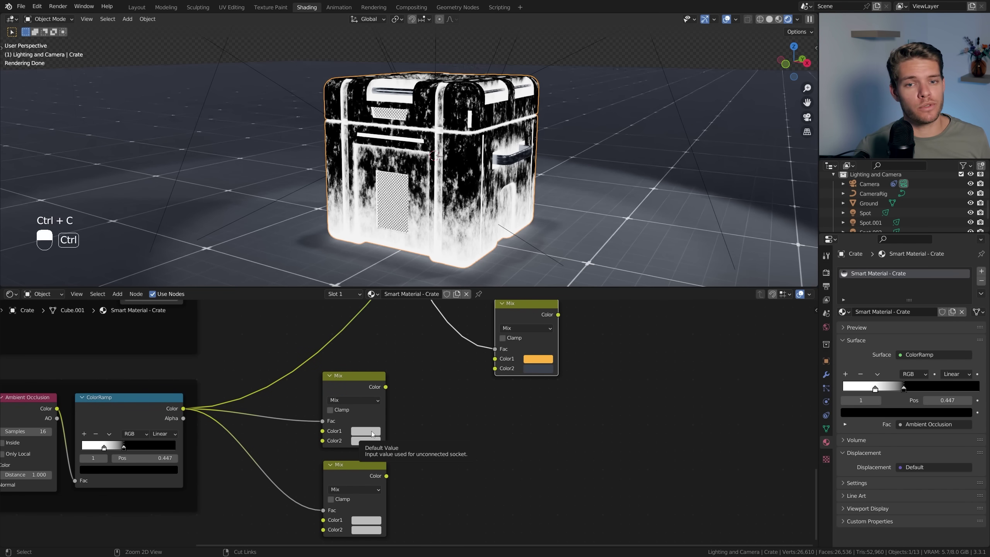
key(ctrl+v)
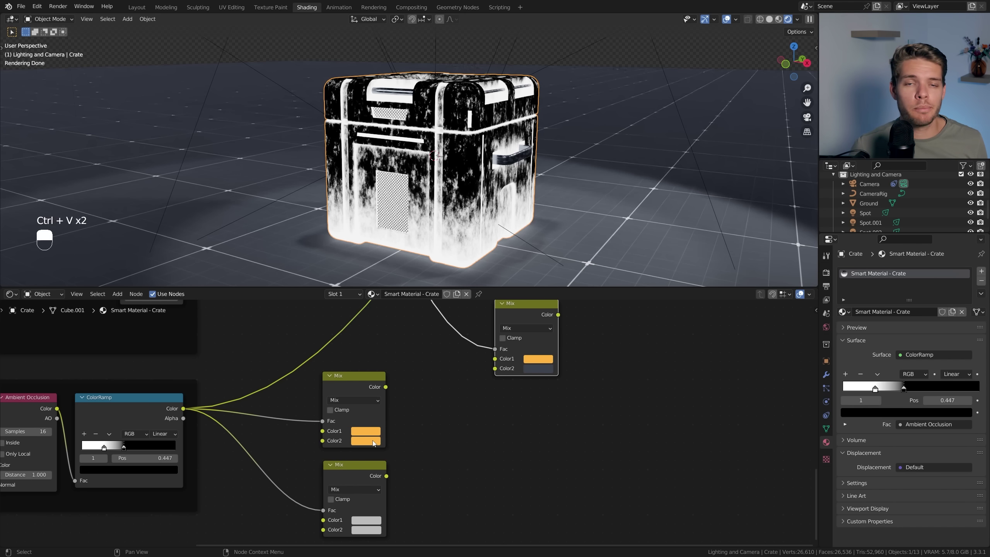
- Preview the upper Mix node and change its Color2 to a darker, more saturated orange-brown
click(373, 441)
ctrl+shift+click(380, 414)
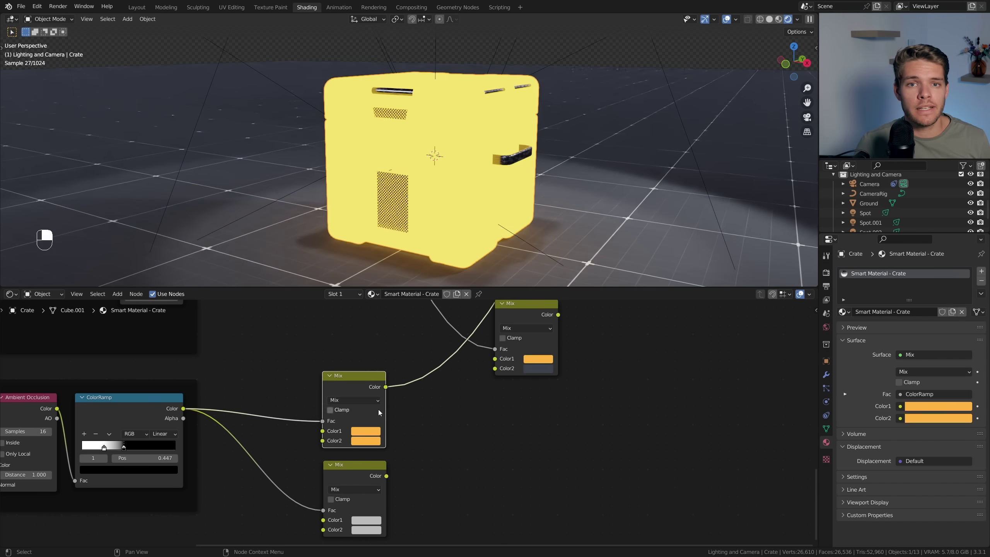
click(373, 442)
click(374, 369)
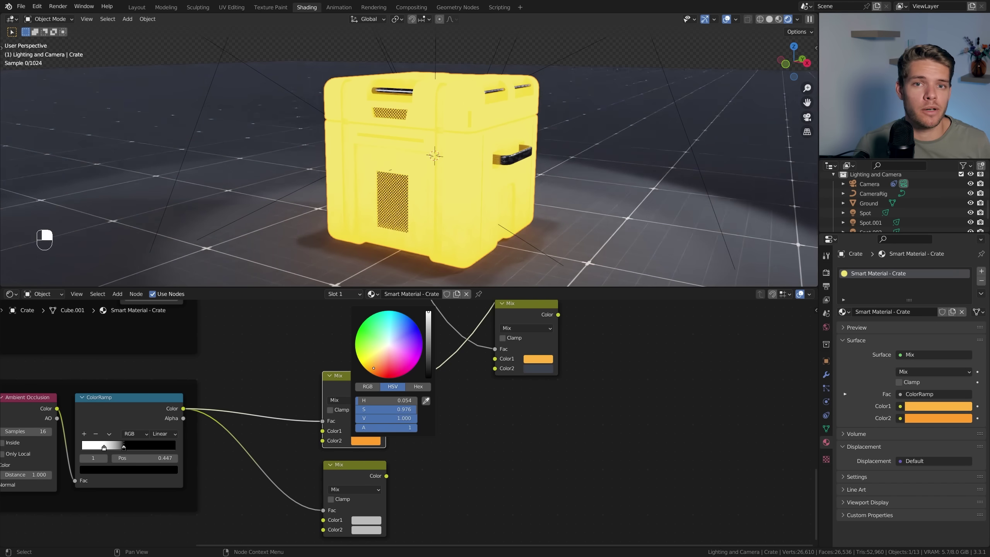
drag(428, 322, 428, 338)
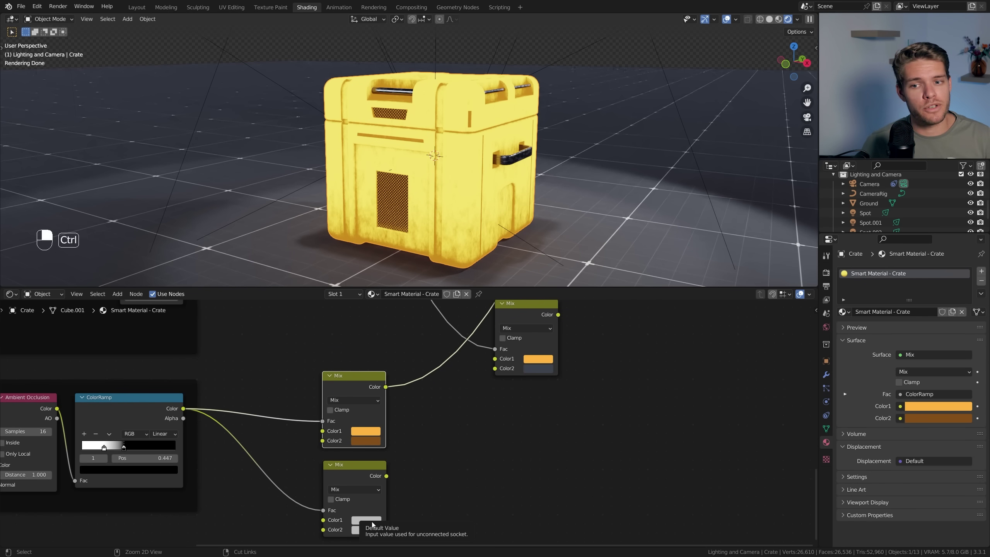
- Paste the dark blue-grey into both colours of the lower Mix node, preview it and darken its Color2
key(ctrl+v)
key(ctrl+v)
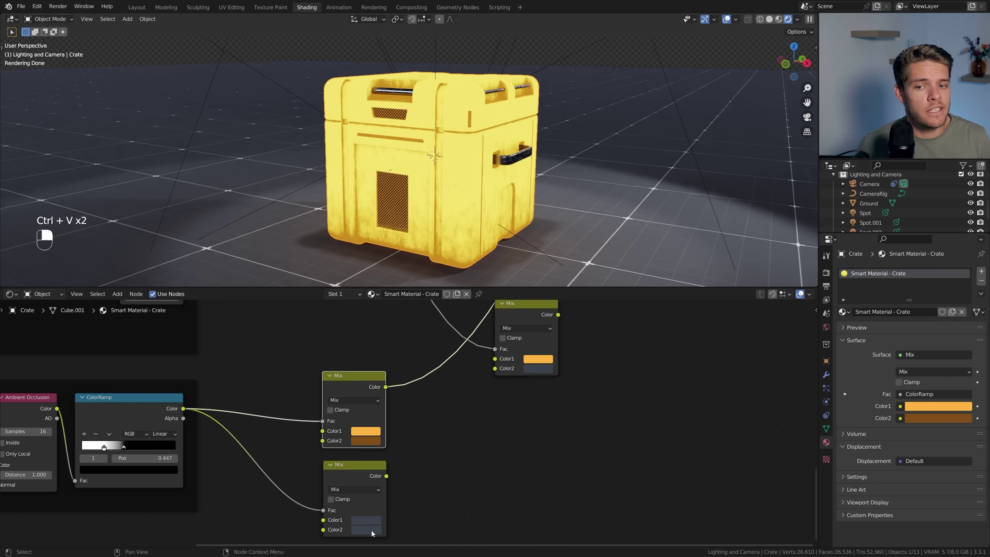
click(372, 530)
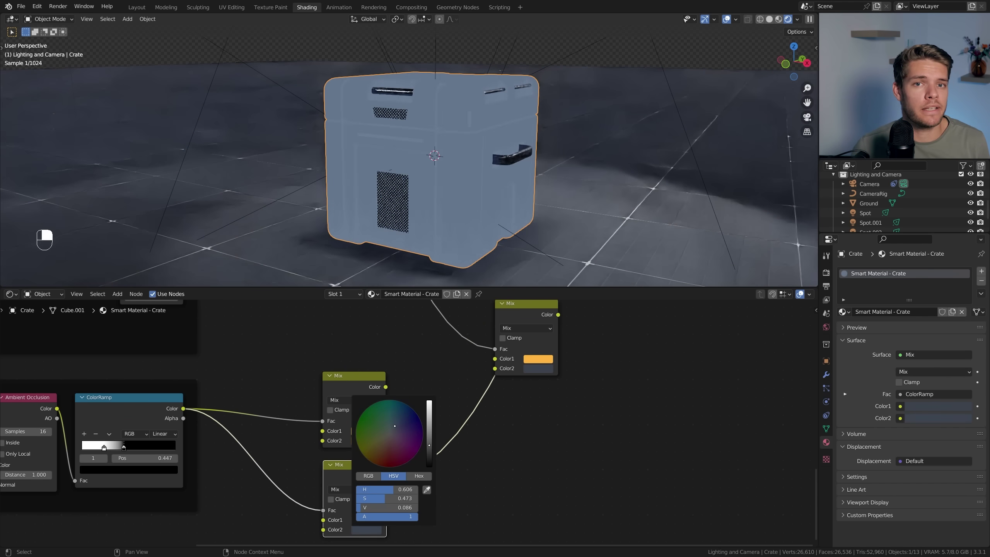
drag(430, 447, 430, 456)
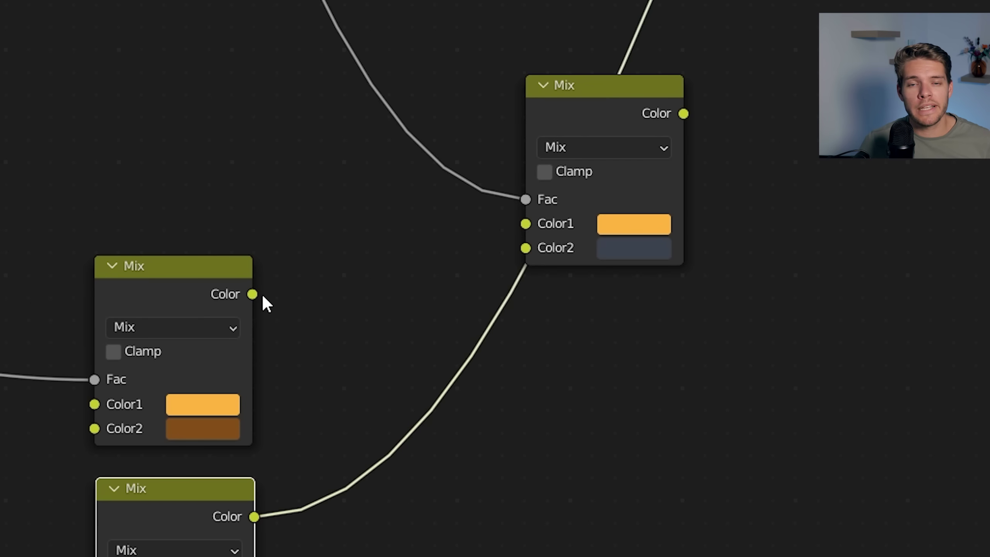
- Connect the orange Mix to Color1 and the blue-grey Mix to Color2 of the two-tone Mix node, and preview it
drag(386, 386, 484, 361)
drag(499, 228, 511, 224)
drag(253, 516, 487, 259)
drag(534, 165, 573, 154)
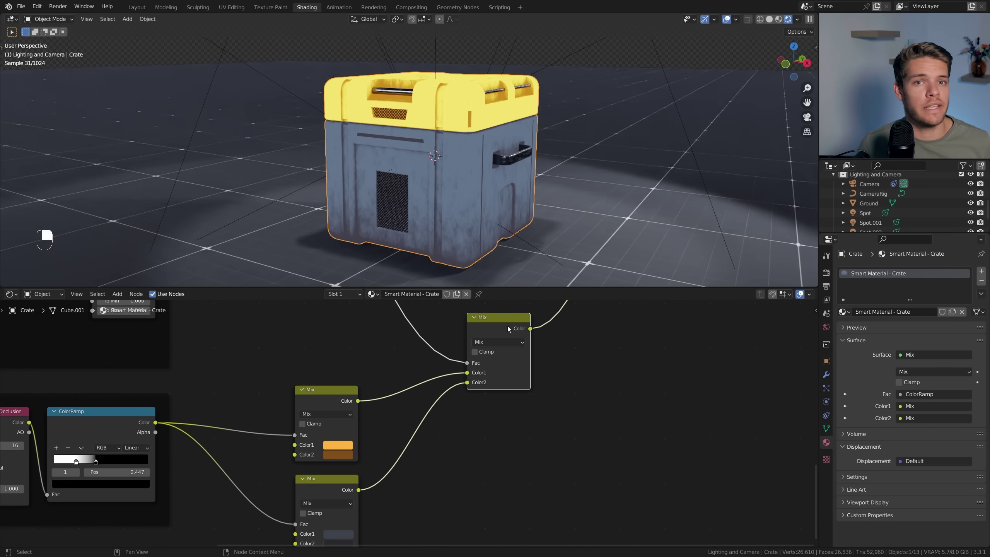
- Preview the pointiness mask's Multiply node, then add a Mix node and duplicate it below
shift+middle_drag(508, 326, 426, 439)
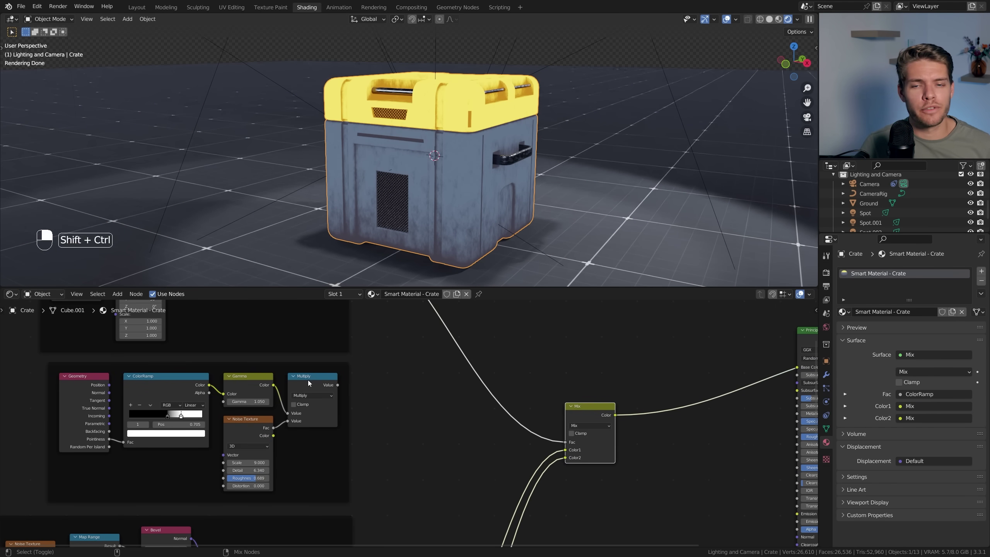
ctrl+shift+click(308, 380)
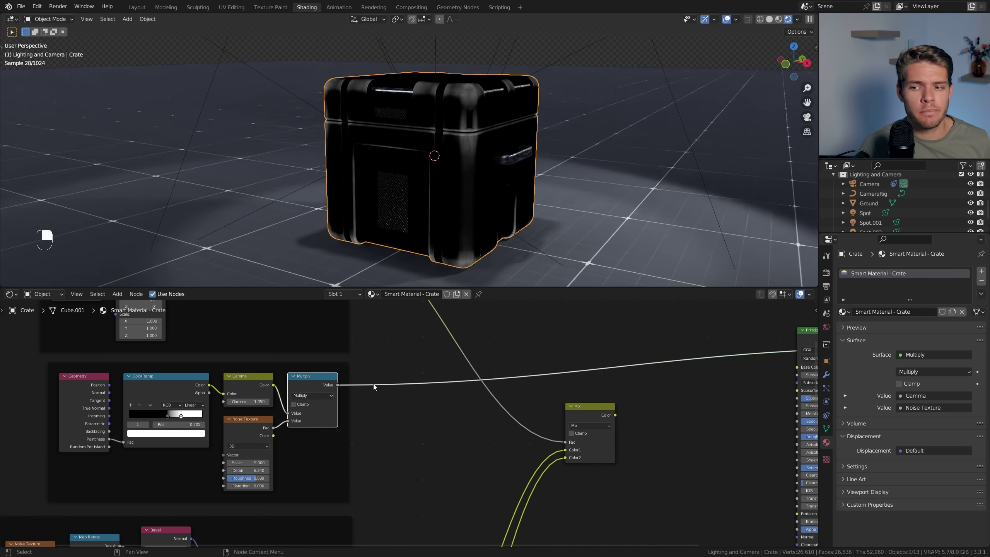
key(shift+a)
text(mix)
key(Return)
click(434, 424)
key(shift+d)
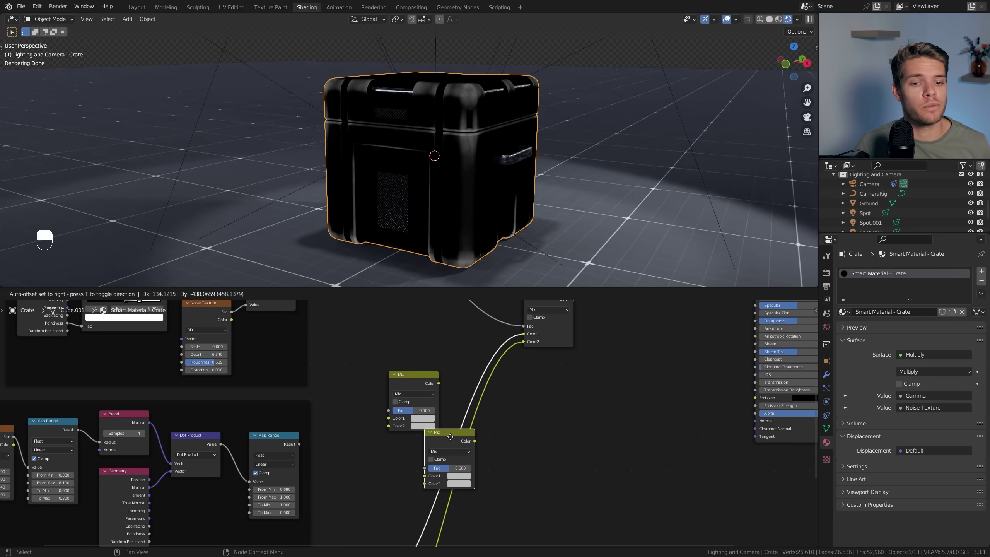
click(449, 437)
- Insert the new Mix nodes into the two links feeding the two-tone Mix and connect the pointiness Multiply value to both factors
drag(423, 378, 450, 503)
drag(431, 402, 464, 526)
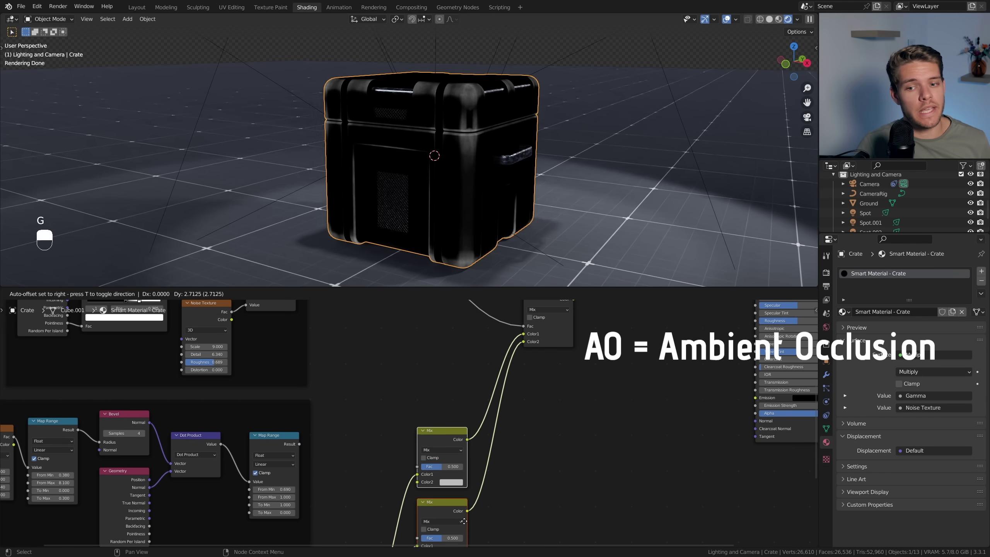
key(ctrl+z)
key(ctrl+z)
key(ctrl+z)
drag(478, 404, 478, 404)
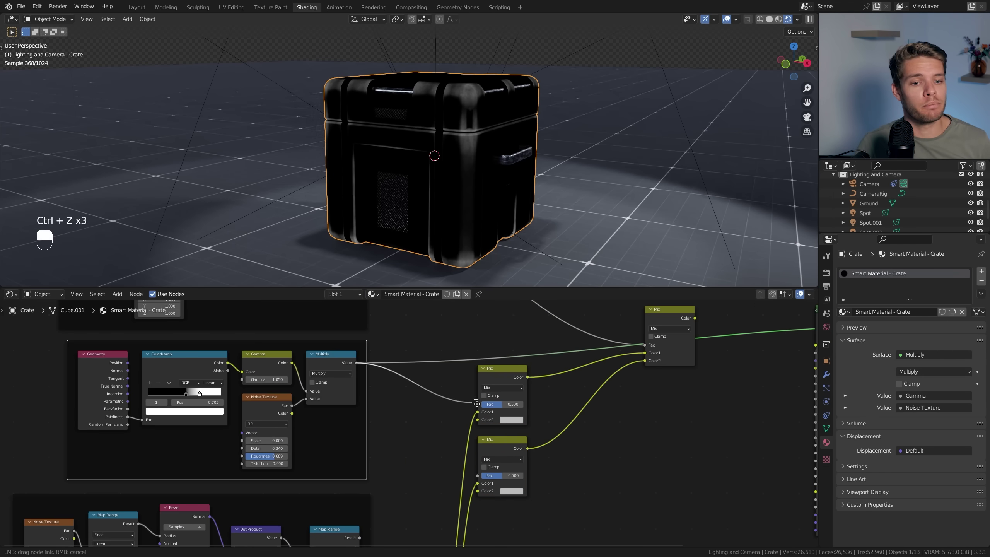
drag(352, 363, 478, 474)
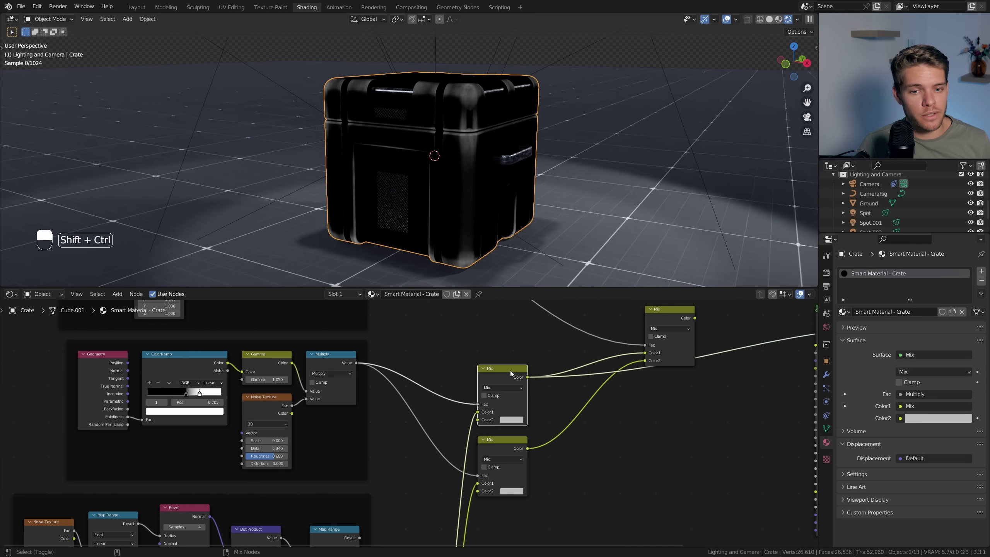
- Preview the two pointiness Mix nodes in turn, setting Color2 to pale yellow on the upper one and pale blue on the lower
ctrl+shift+click(511, 372)
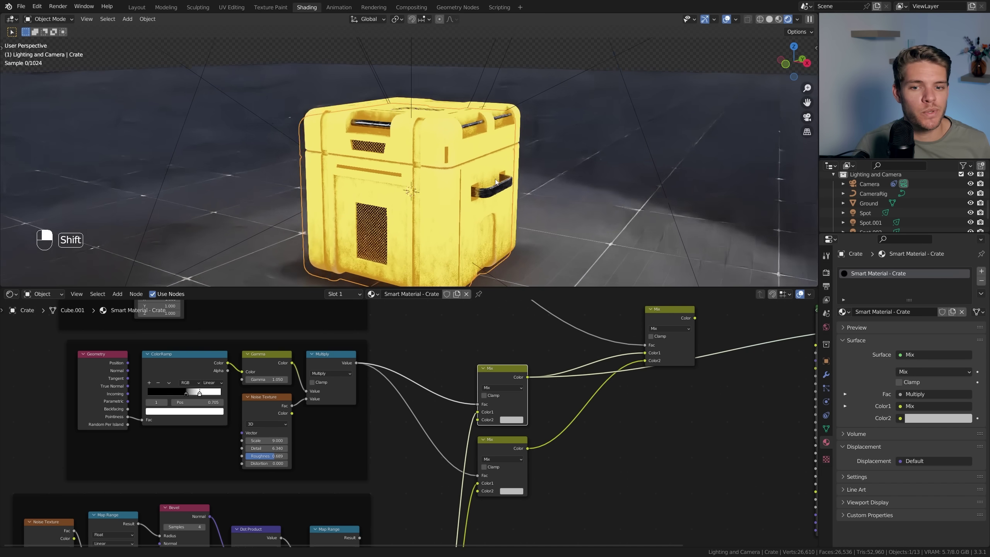
scroll(438, 166, up, 5)
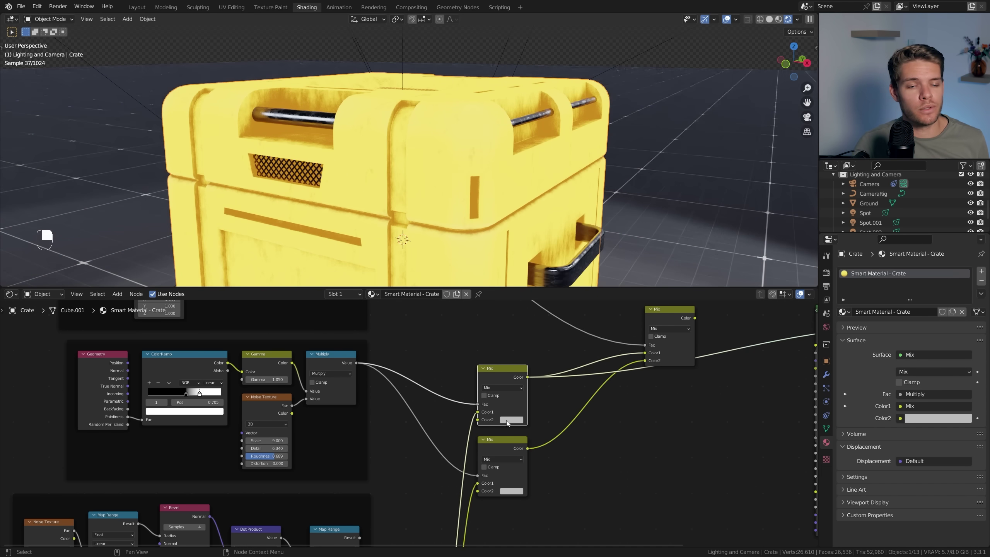
click(507, 419)
drag(558, 331, 561, 317)
click(527, 346)
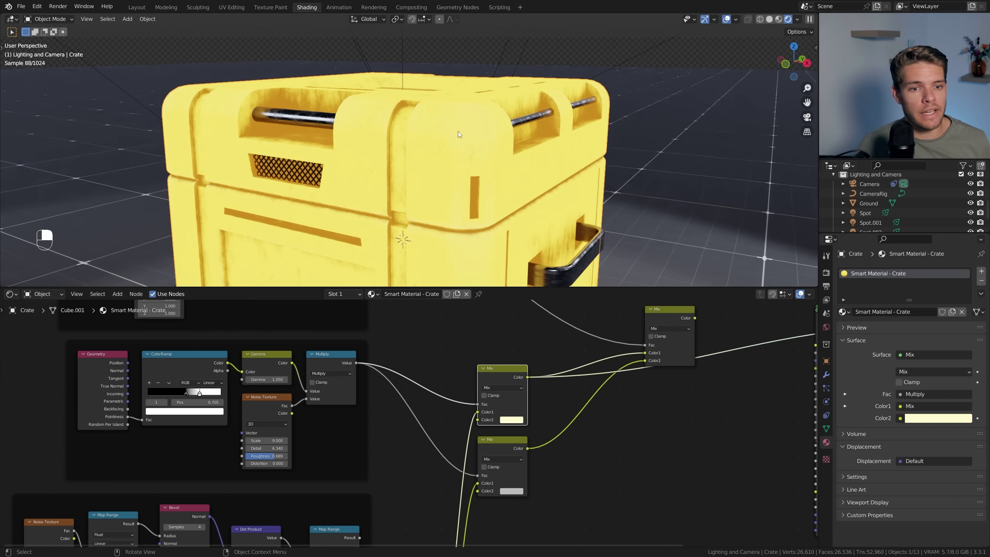
ctrl+shift+click(500, 449)
click(511, 491)
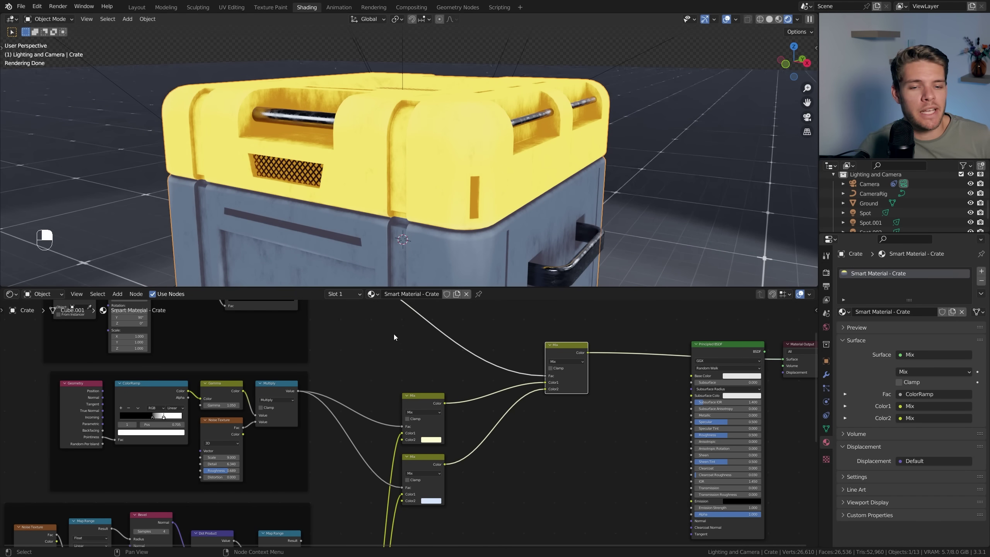
- Add a Mix node and insert it into the link leaving the two-tone Mix node
shift+middle_drag(470, 415, 409, 393)
key(shift+a)
text(mi)
key(Return)
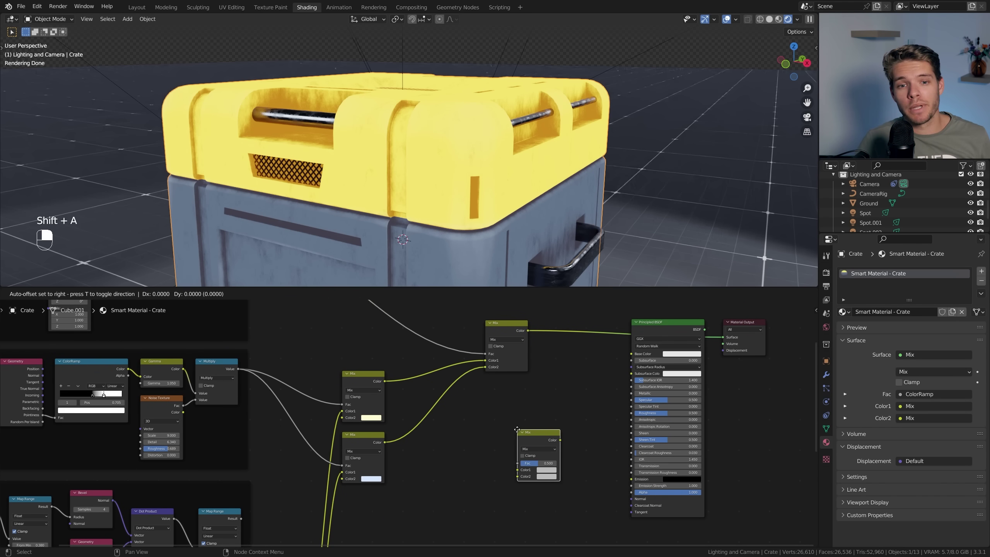
click(552, 324)
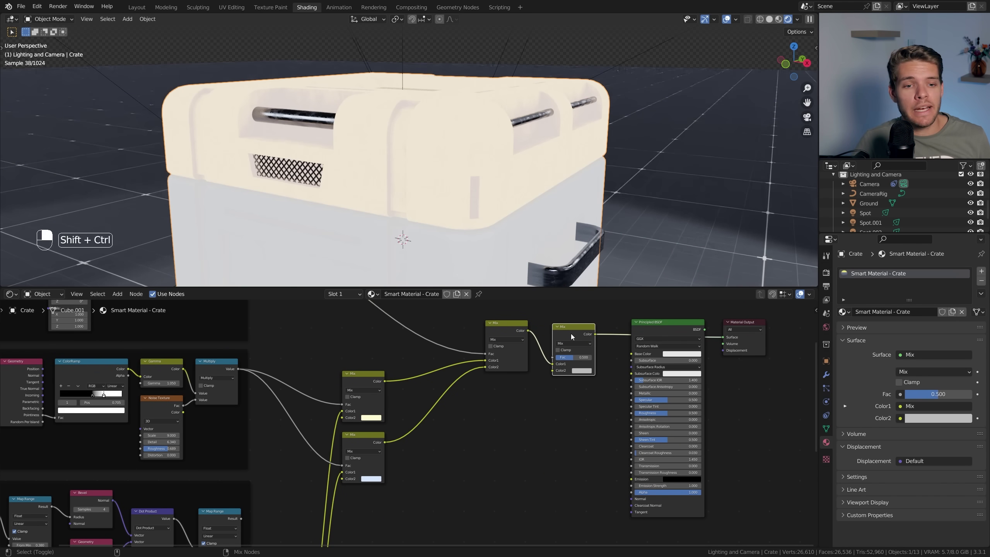
- Connect the bevel mask's Map Range result to the new Mix node's factor and darken its Color2 to mid grey
scroll(571, 336, down, 3)
scroll(352, 445, up, 4)
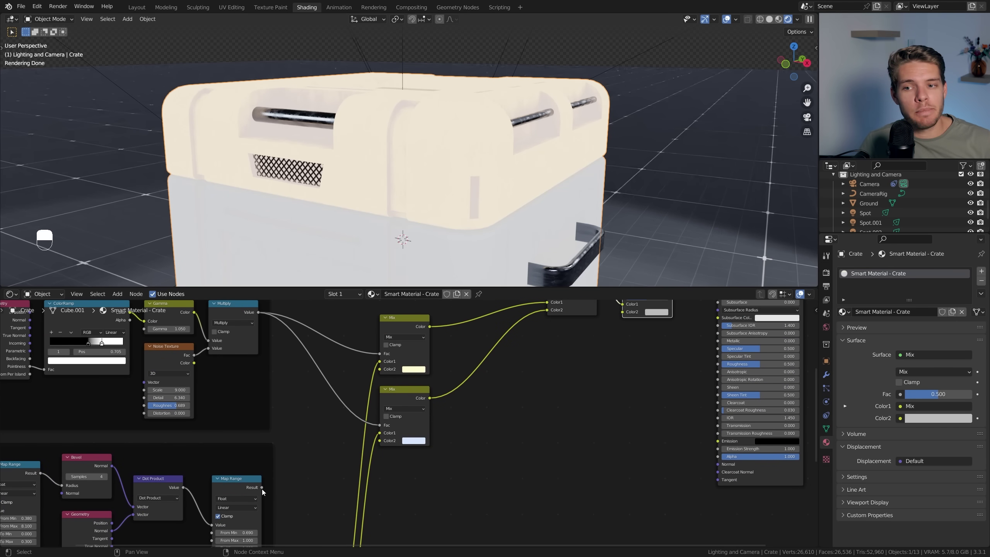
drag(520, 323, 603, 333)
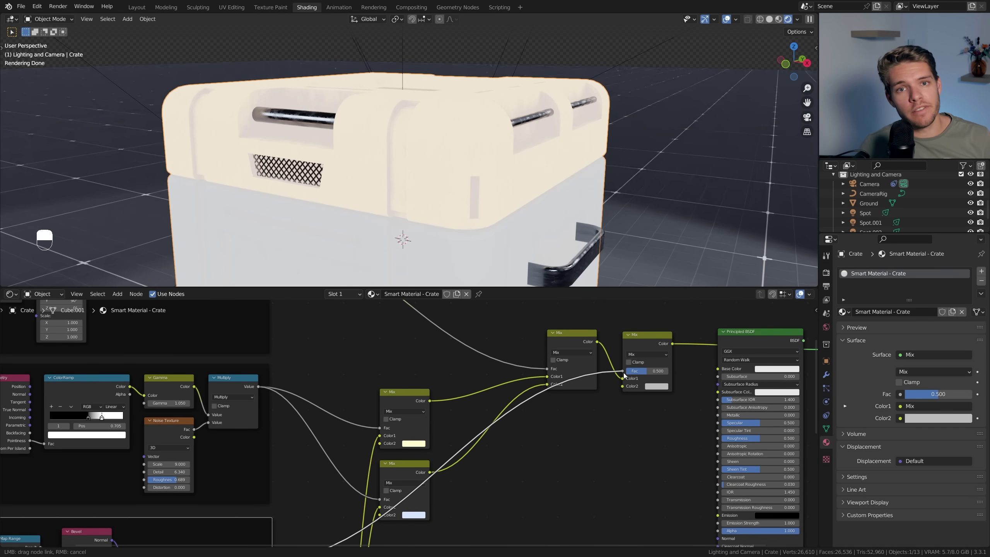
drag(624, 375, 623, 372)
click(654, 386)
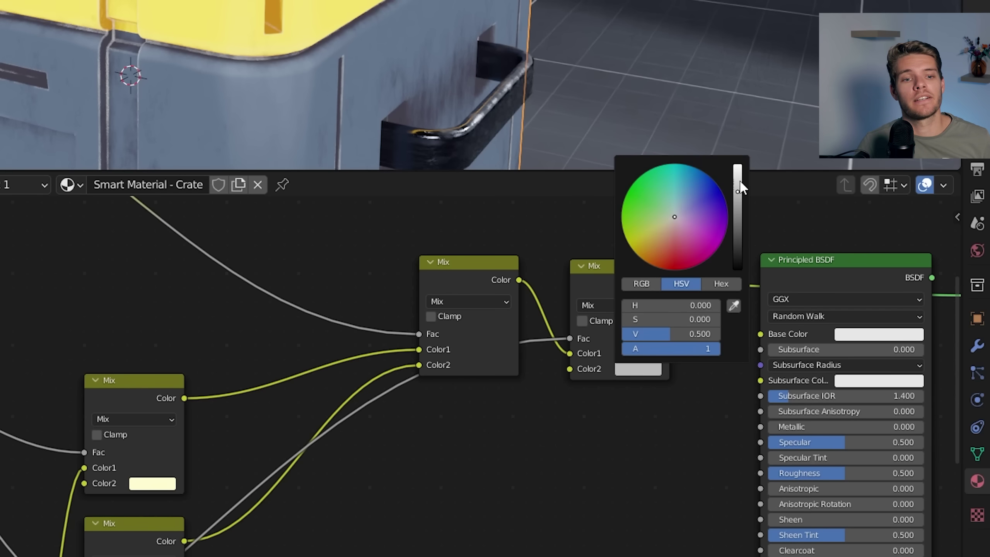
drag(740, 187, 740, 221)
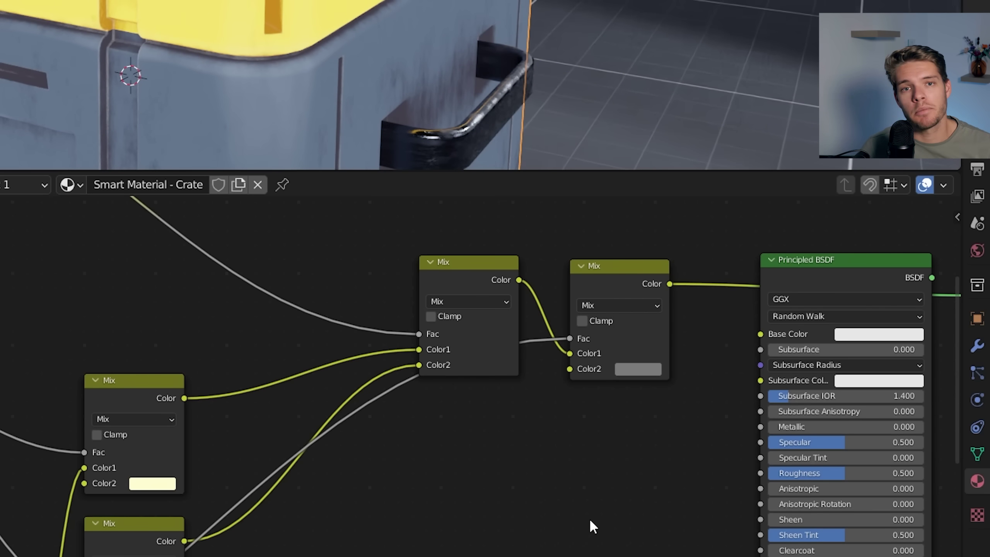
- Preview the Principled BSDF and connect the bevel mask's Map Range result to its Metallic input
middle_drag(619, 497, 232, 484)
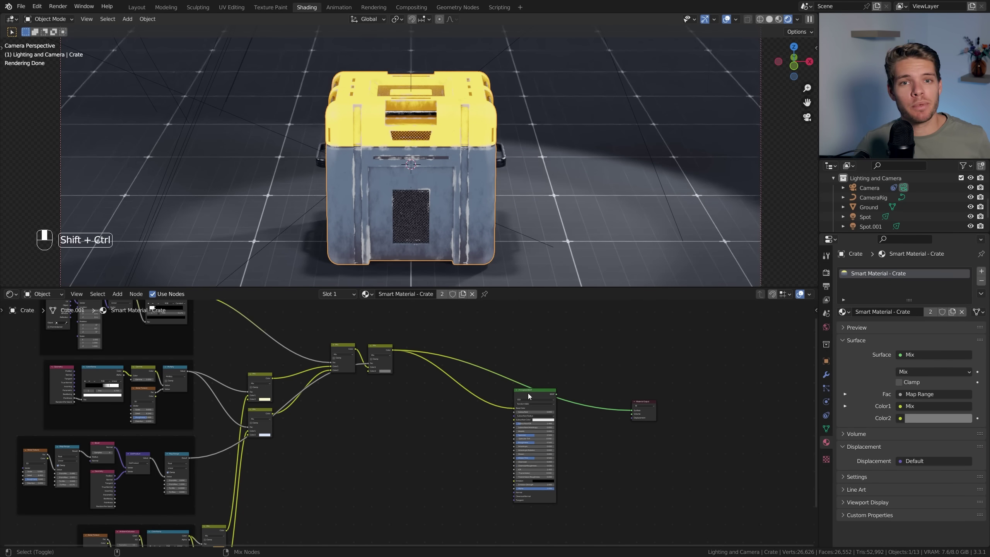
ctrl+shift+click(527, 393)
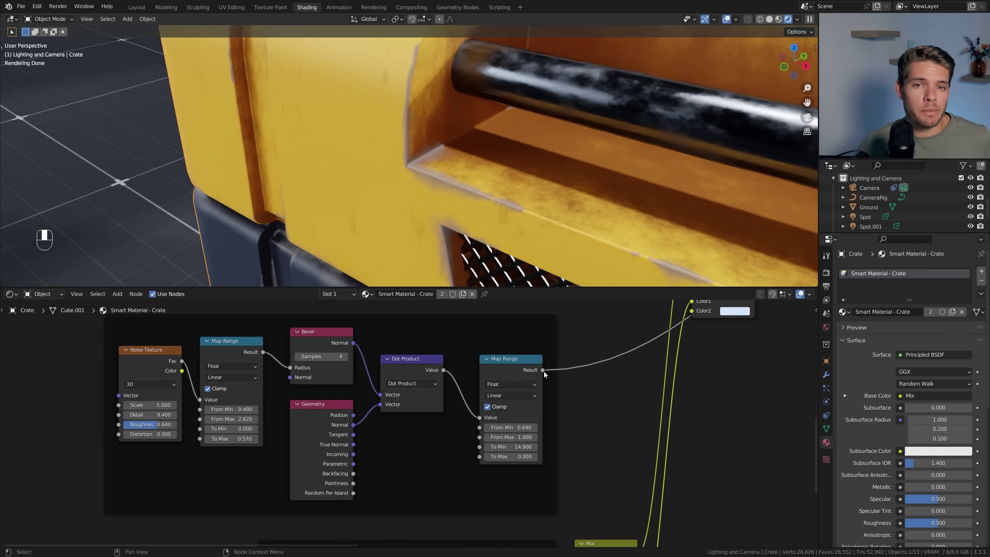
drag(544, 371, 567, 436)
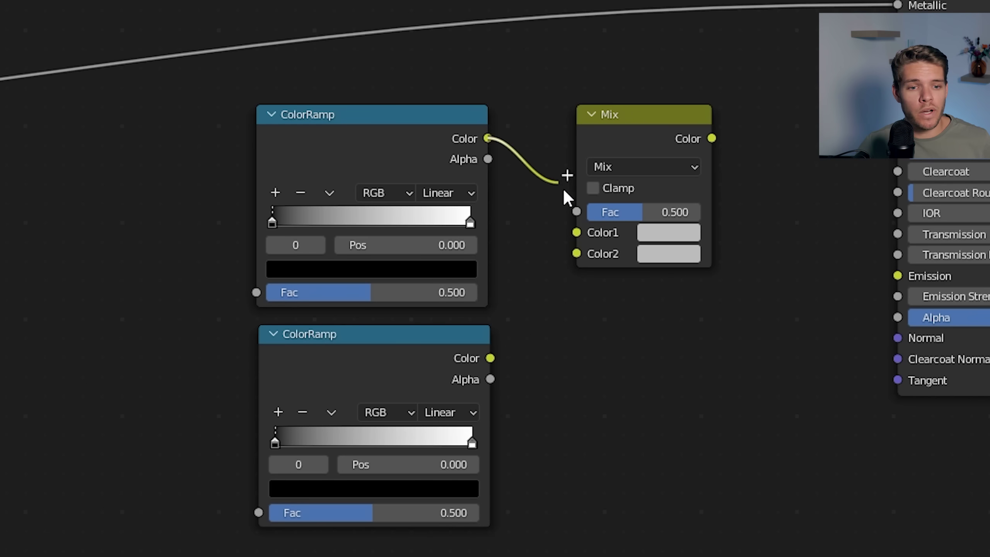
- Link the two ColorRamps to the roughness Mix's Fac and Color1, feeding the upper from the bevel Map Range and the lower from the ambient-occlusion ColorRamp
drag(584, 211, 584, 212)
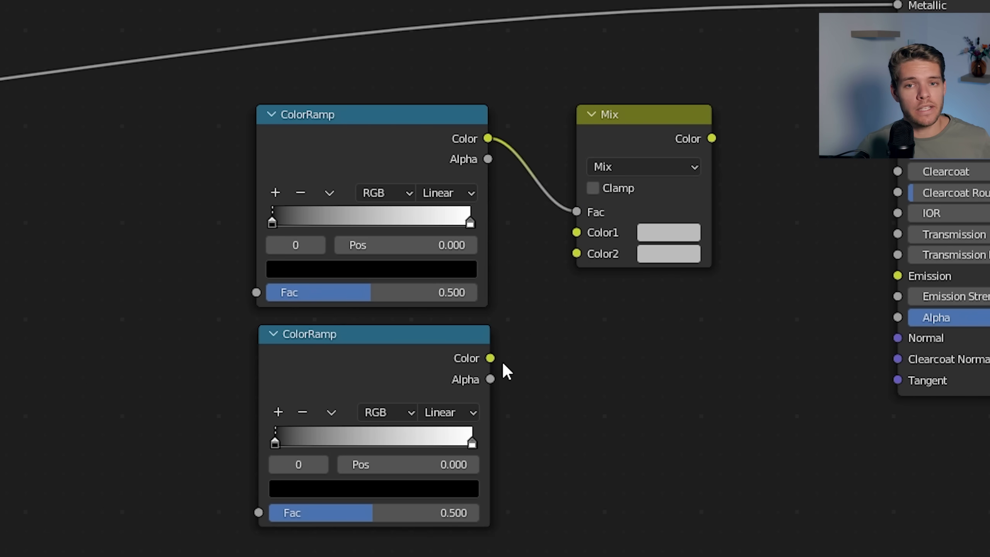
drag(567, 250, 577, 232)
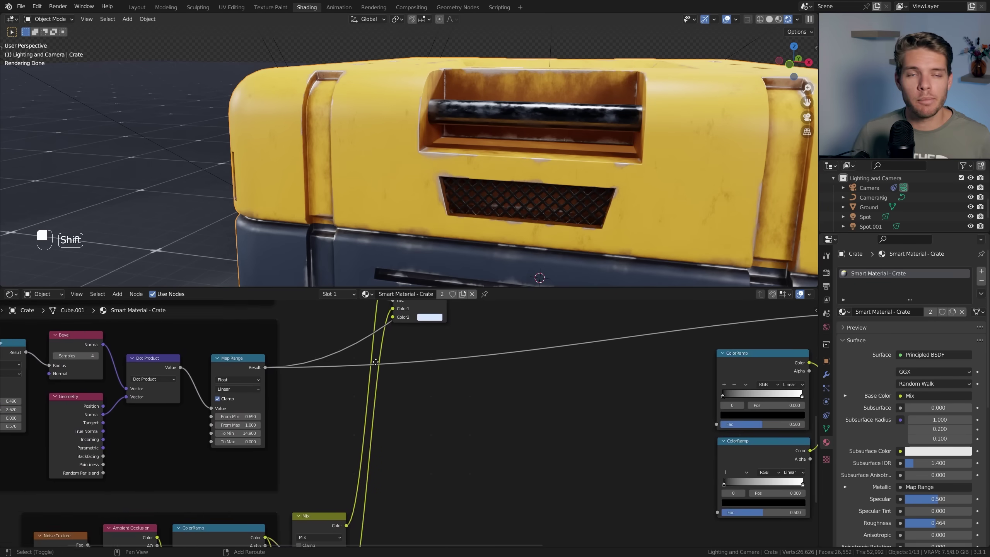
shift+middle_drag(292, 380, 447, 378)
drag(428, 378, 711, 418)
scroll(158, 463, down, 1)
drag(161, 458, 390, 402)
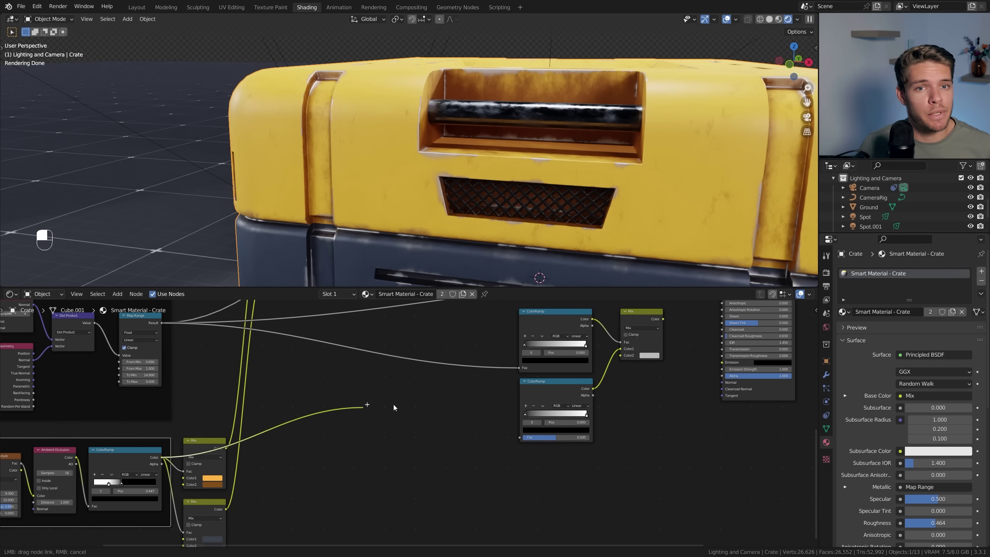
- Preview the upper roughness ColorRamp and move its white stop to position 0.407
middle_drag(505, 392, 370, 393)
ctrl+shift+click(460, 374)
drag(466, 381, 459, 383)
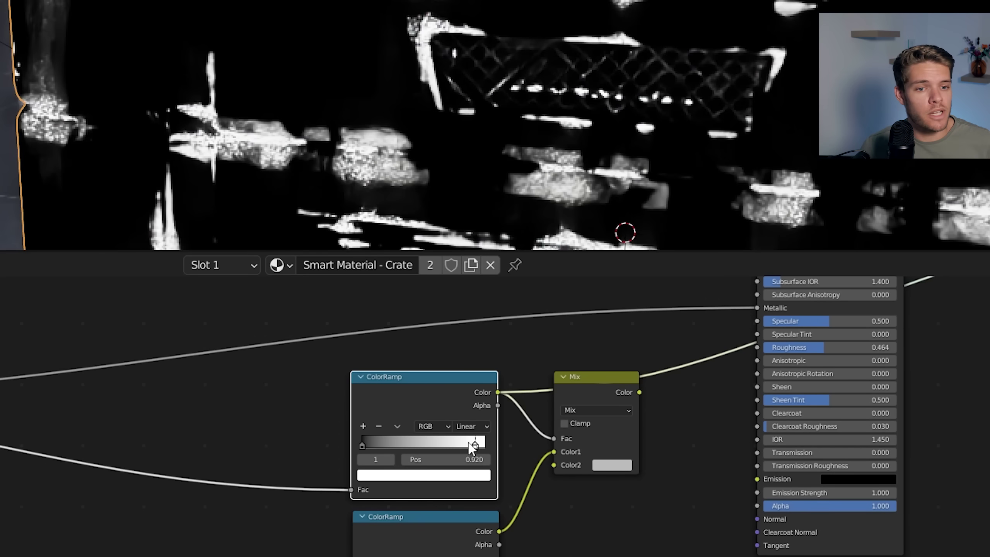
drag(471, 448, 376, 444)
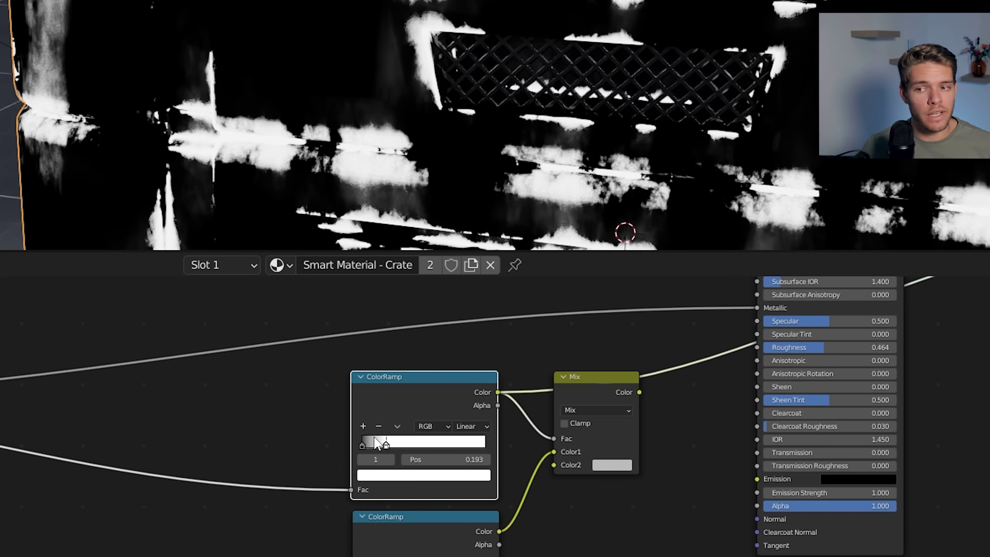
- Preview the lower roughness ColorRamp and change its black stop to mid grey and its white stop to light grey
ctrl+shift+click(382, 428)
click(363, 488)
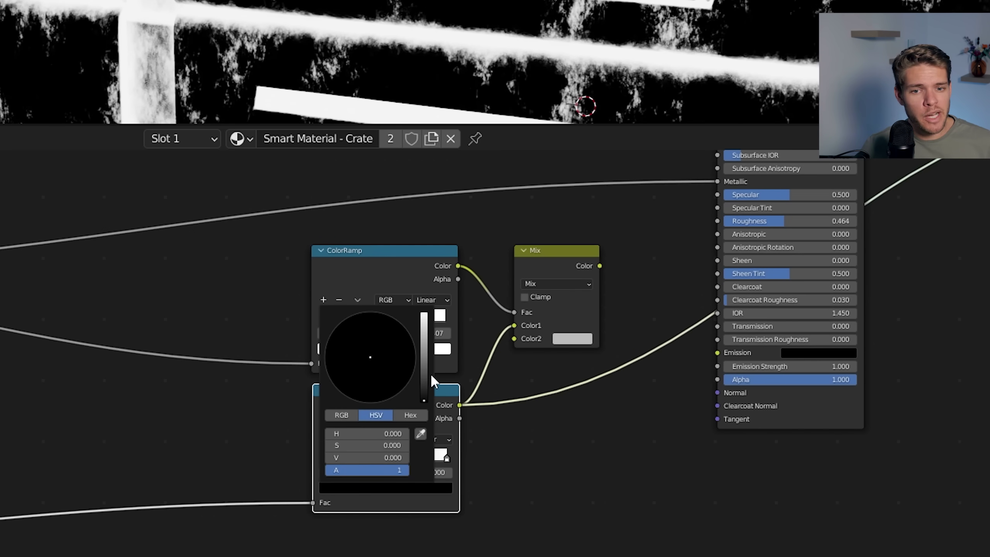
drag(429, 380, 424, 361)
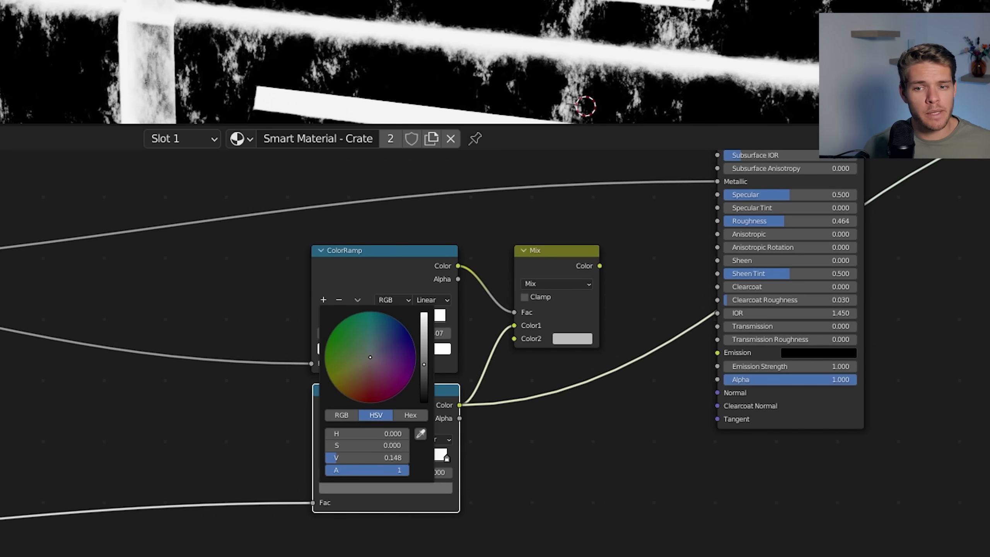
click(447, 458)
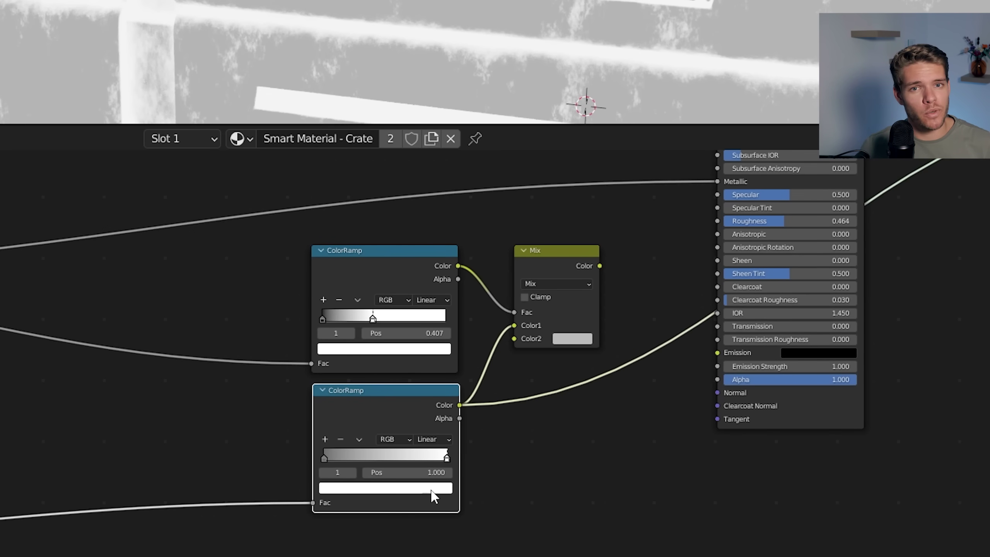
click(432, 495)
click(425, 353)
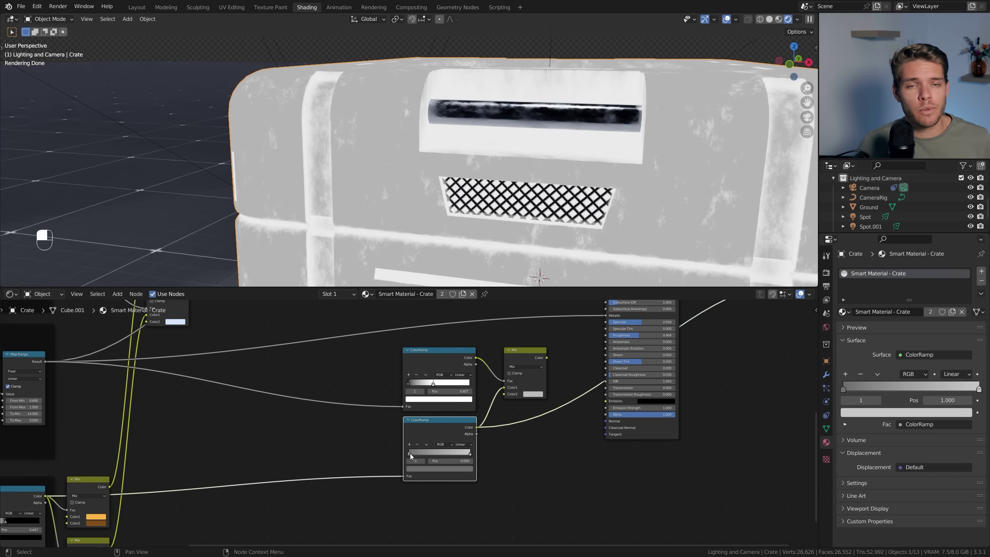
click(324, 458)
click(356, 488)
click(426, 360)
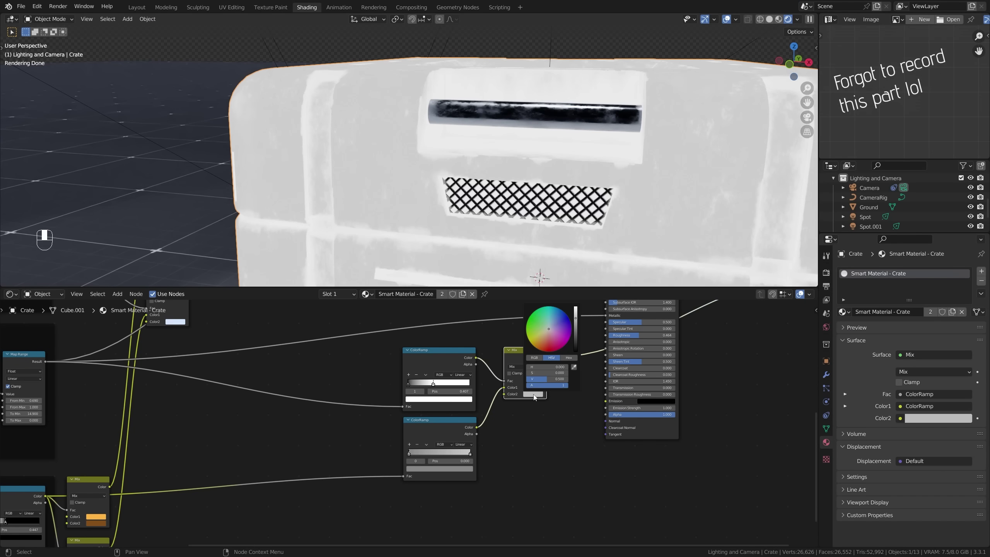
- Set the roughness Mix's Color2 to black, feed the Mix into Roughness, and inspect the shading on the crate's worn upper edges
drag(576, 321, 575, 350)
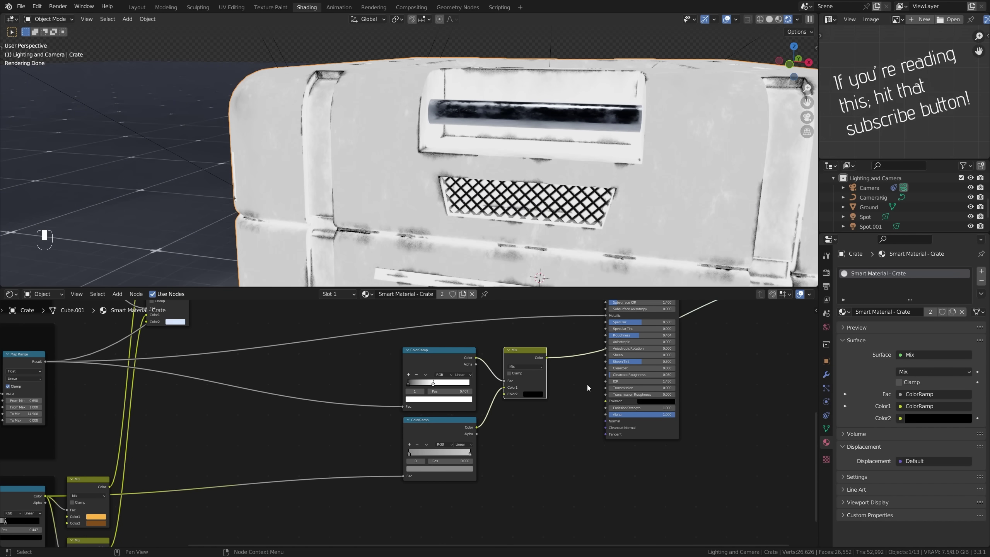
middle_drag(563, 358, 420, 450)
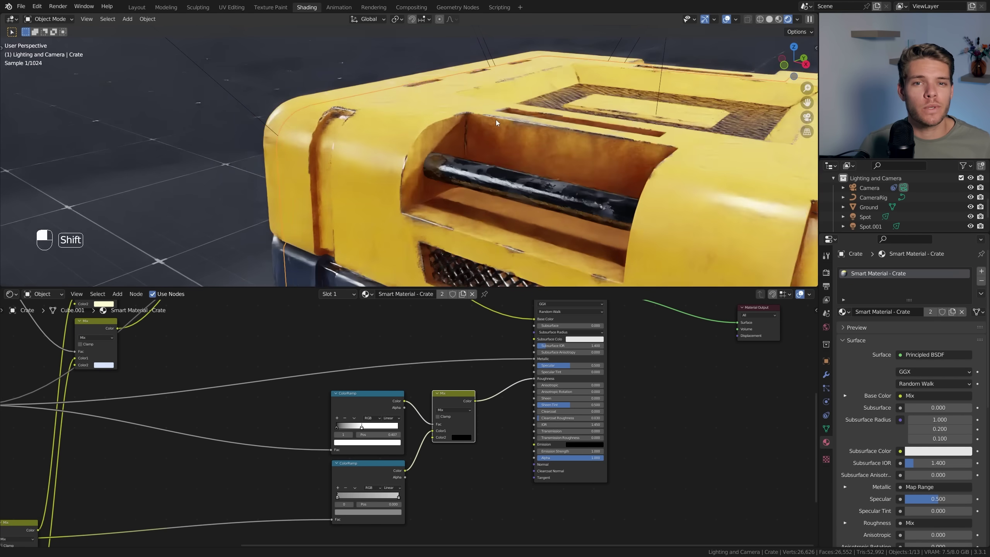
shift+middle_drag(495, 119, 389, 175)
scroll(400, 180, up, 3)
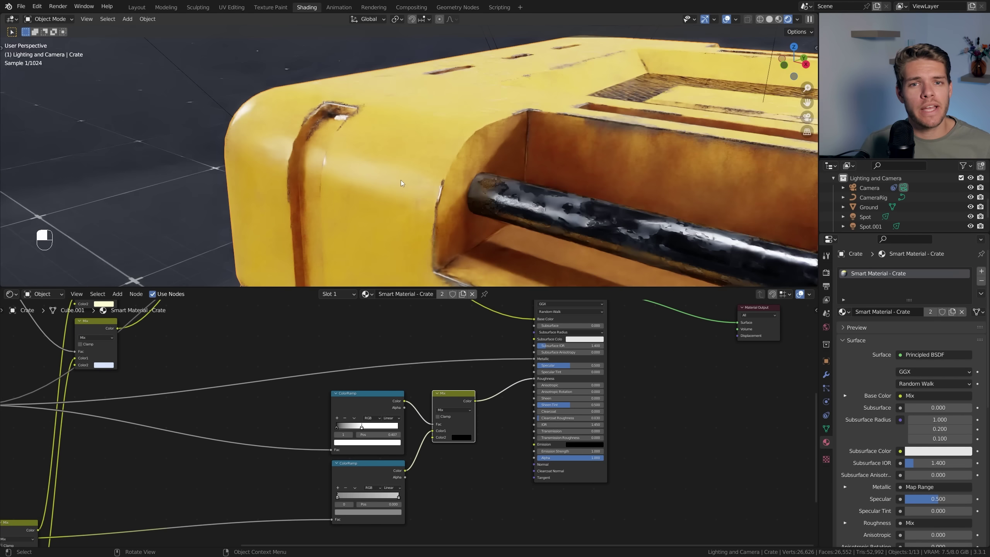
scroll(394, 114, up, 2)
scroll(394, 132, down, 2)
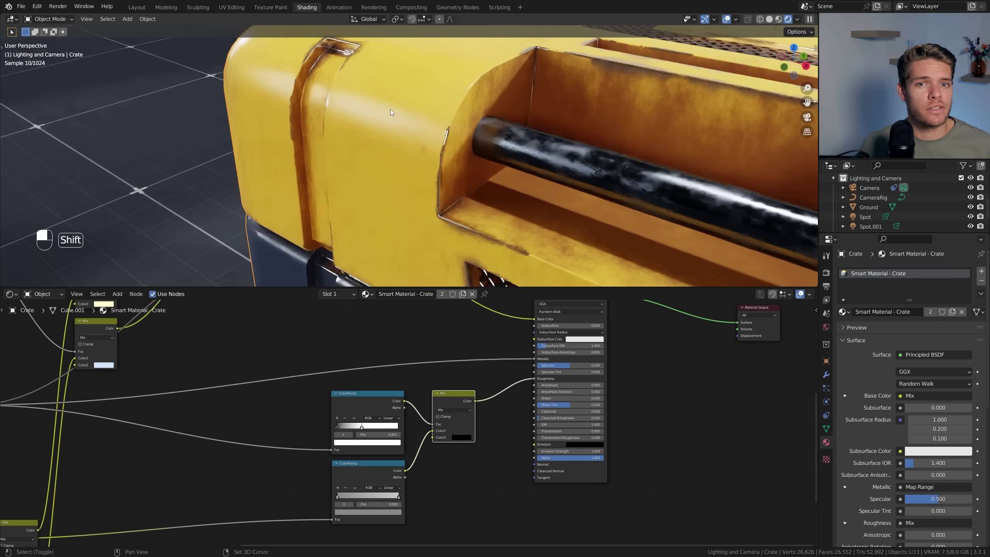
shift+middle_drag(390, 110, 330, 80)
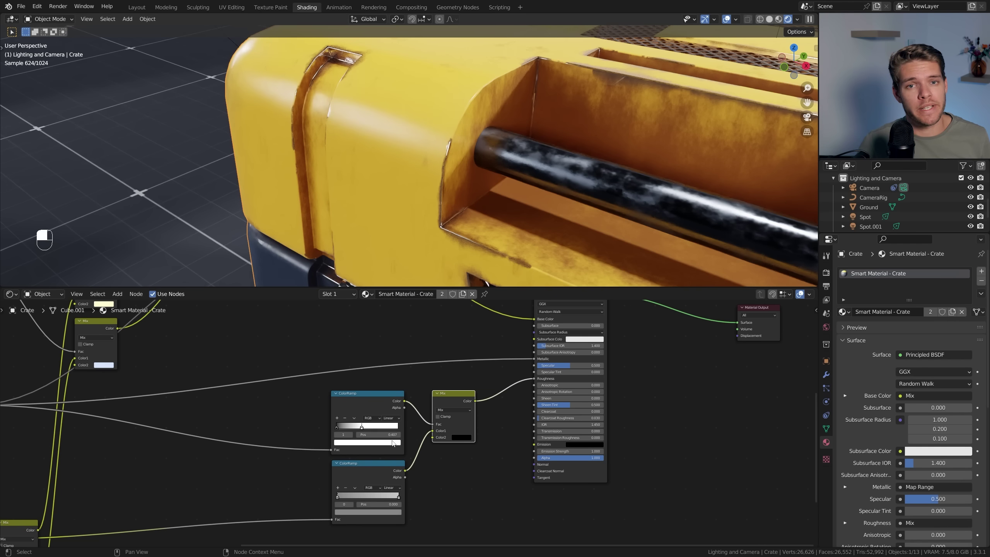
click(462, 438)
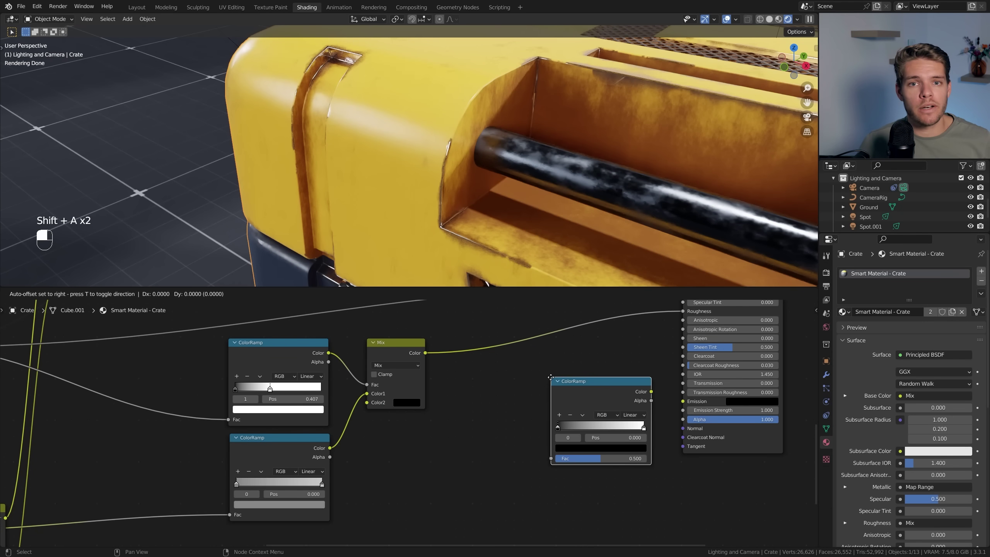
- Add a ColorRamp, a Mix and a Noise Texture node between the roughness Mix and the Principled BSDF, with the noise before the ramp
click(552, 380)
key(shift+a)
text(mix)
key(Return)
click(568, 384)
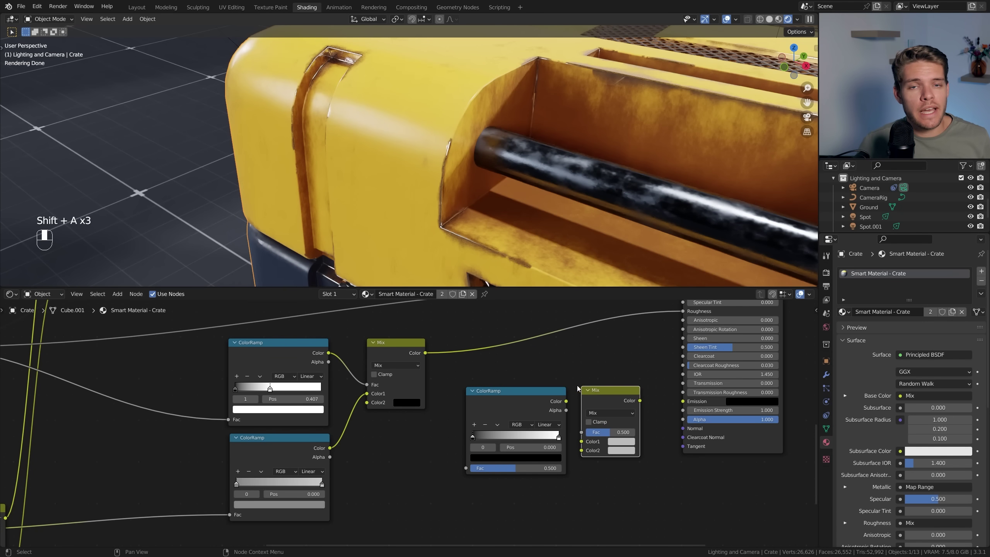
key(shift+a)
text(noise)
key(Return)
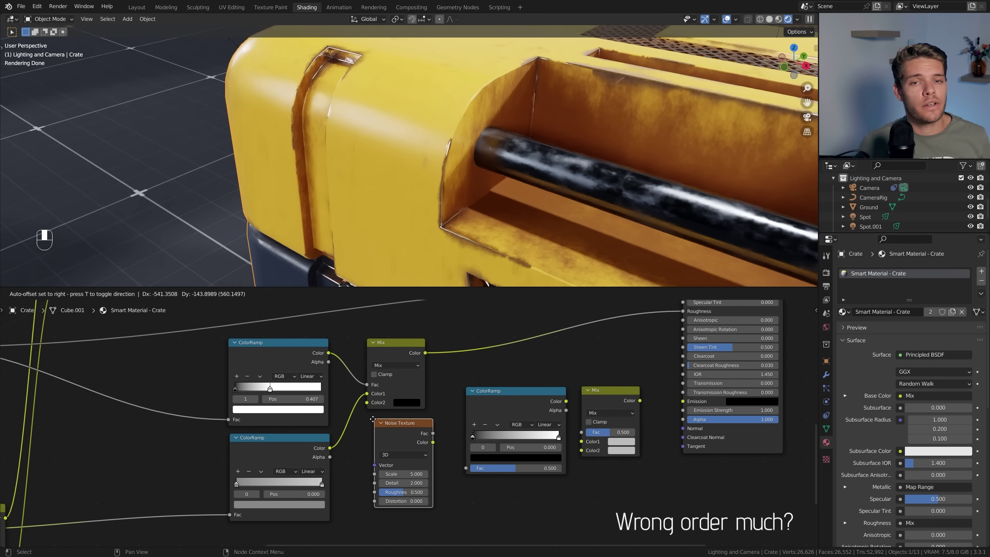
click(439, 397)
drag(514, 390, 490, 420)
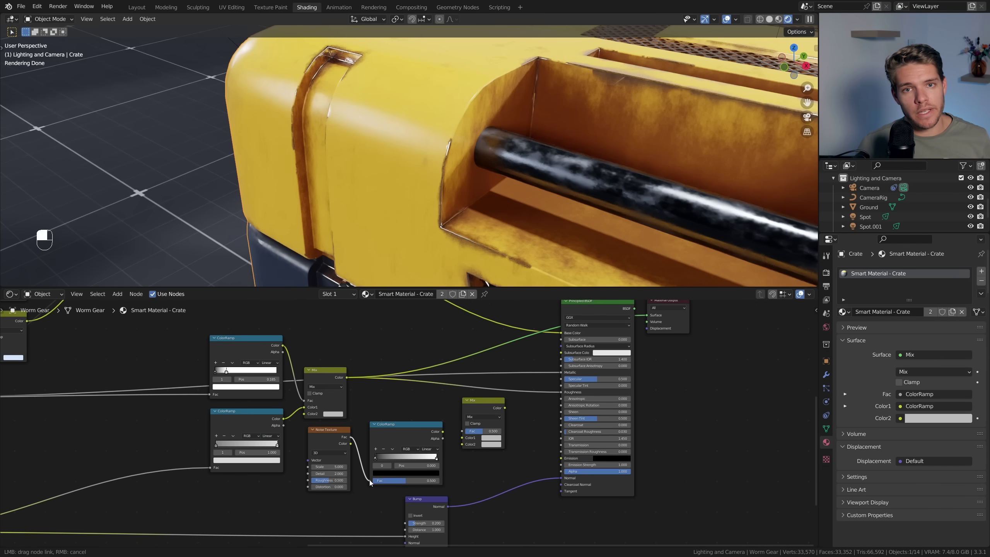
- Connect the noise Fac through the new ColorRamp to the new Mix's Color2, the roughness Mix to Color1, and the result to Roughness
drag(370, 482, 369, 481)
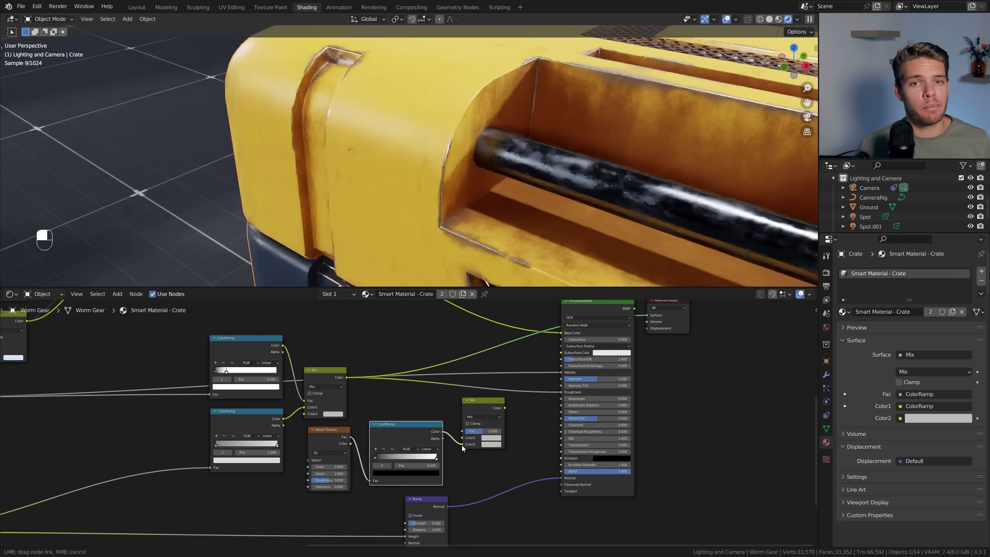
drag(443, 431, 462, 445)
drag(474, 402, 488, 383)
drag(347, 377, 475, 416)
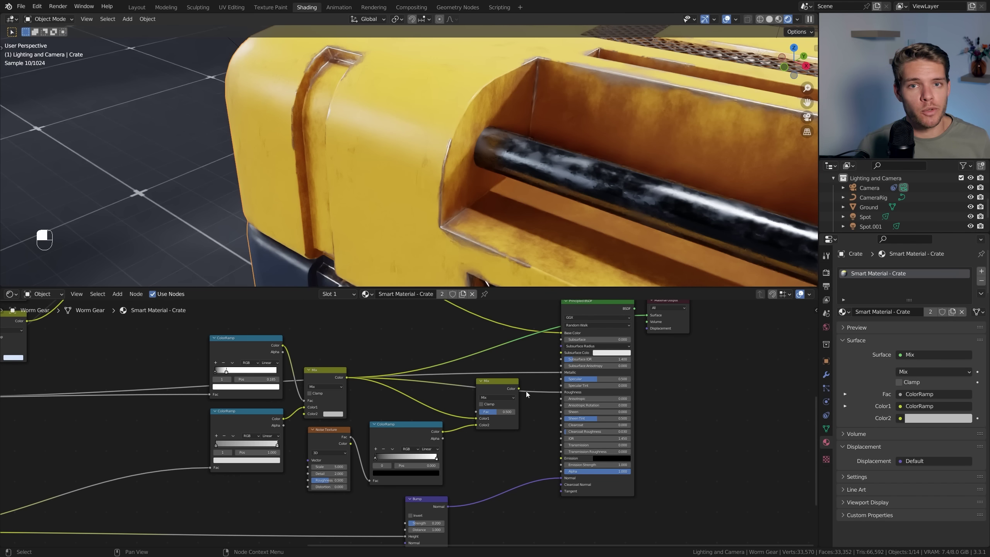
drag(518, 388, 561, 390)
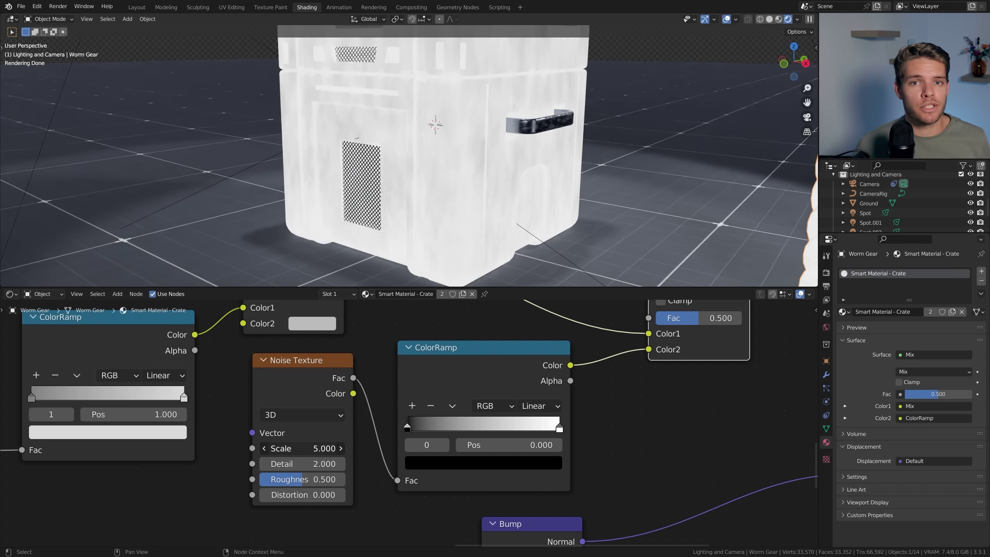
- Set the Noise Texture's scale to 10, detail to 9 and roughness to 0.707, and move its ColorRamp's black and white stops closer together
drag(312, 448, 339, 476)
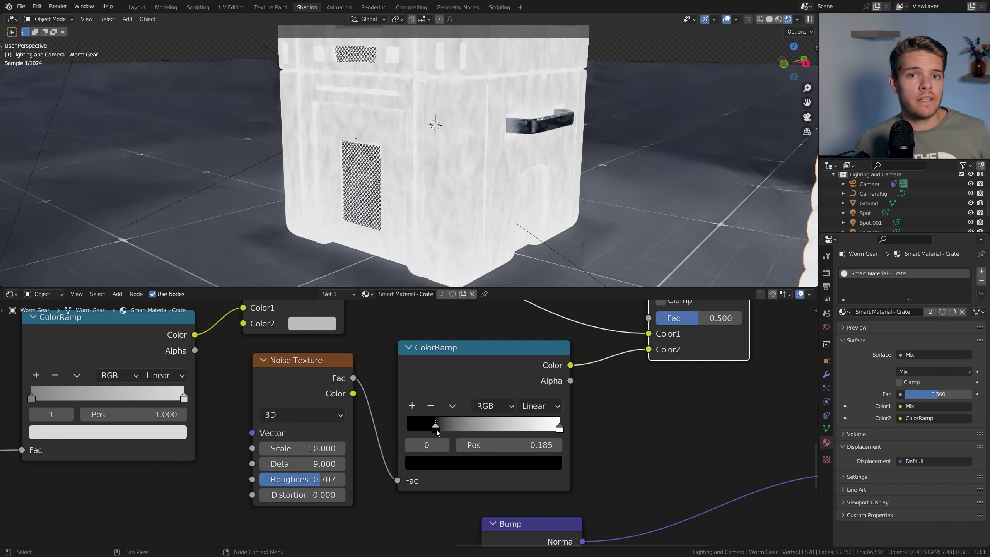
drag(437, 430, 454, 430)
drag(484, 374, 466, 373)
drag(542, 427, 511, 428)
drag(437, 428, 477, 428)
middle_drag(482, 428, 501, 470)
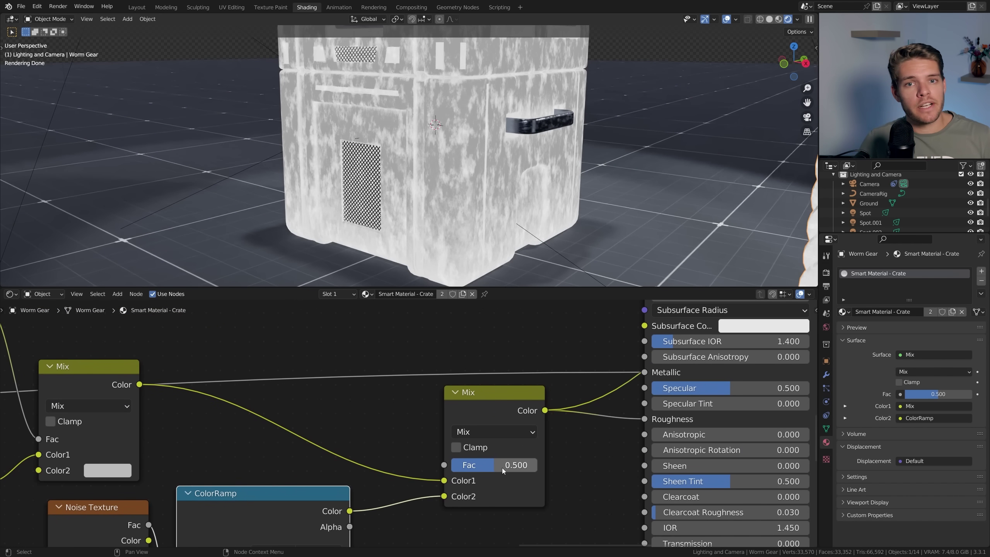
- Set the final roughness Mix's factor to 0.25 and inspect the crate up close with the full Principled BSDF shading
click(502, 470)
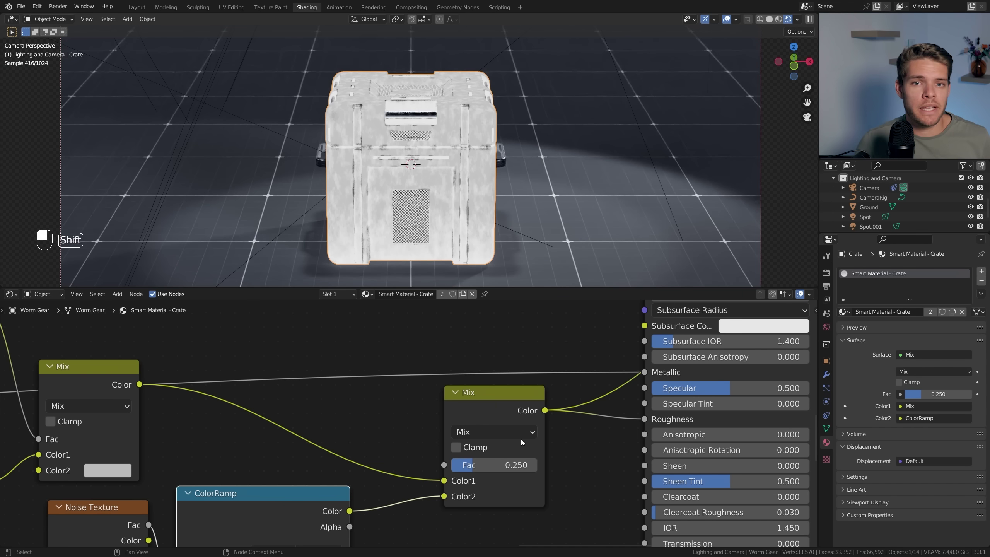
scroll(521, 439, down, 2)
scroll(520, 439, down, 1)
middle_drag(517, 414, 444, 451)
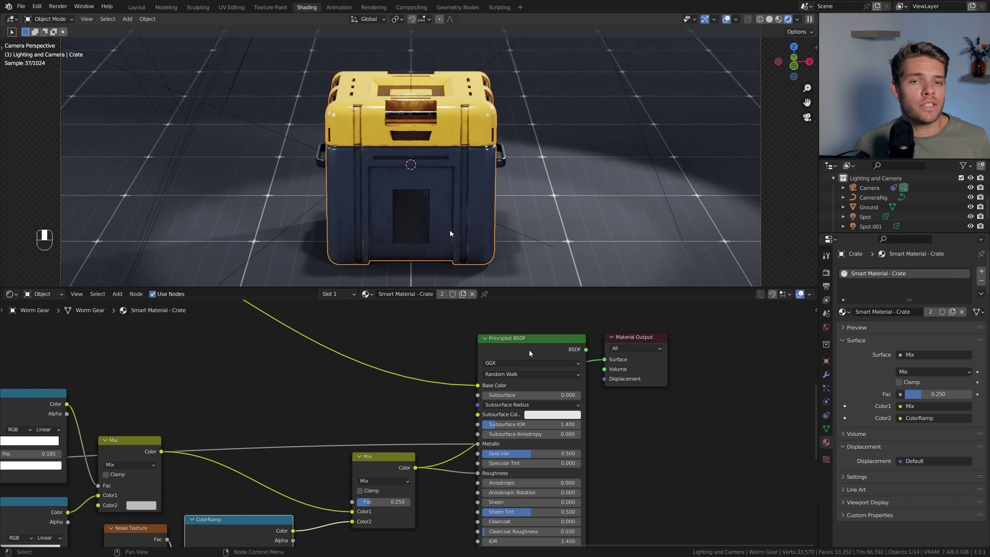
middle_drag(449, 234, 398, 196)
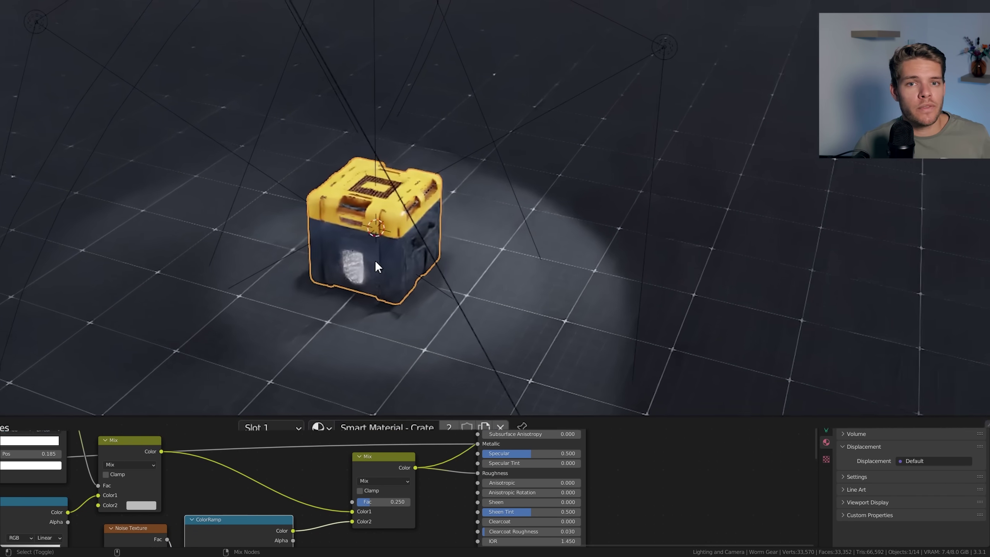
scroll(374, 260, up, 5)
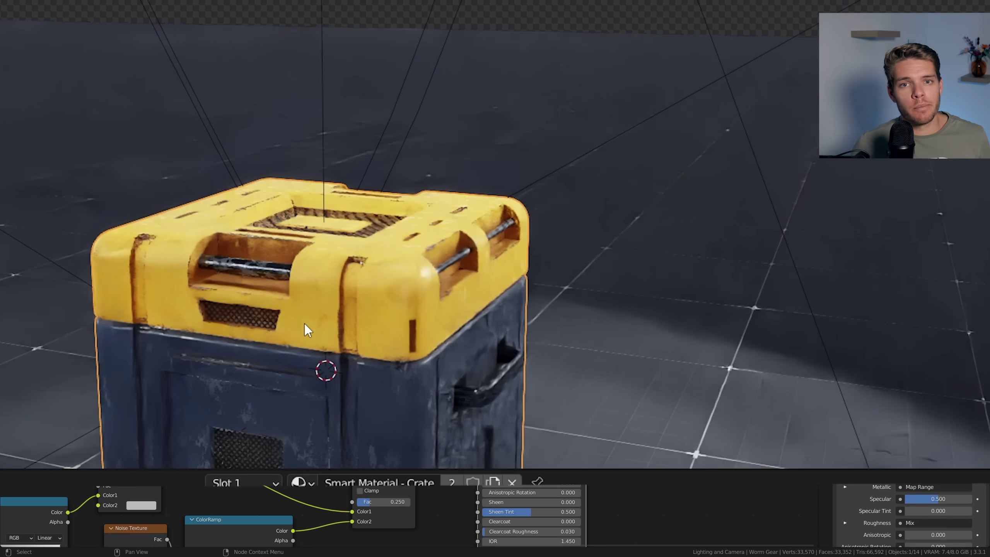
scroll(303, 328, down, 3)
middle_drag(291, 351, 381, 238)
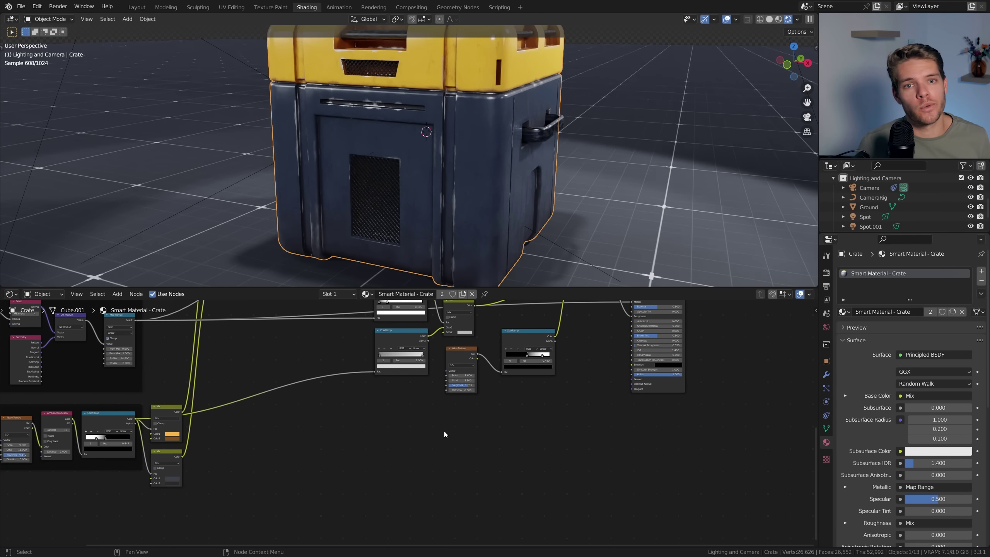
- Add a Bump node below the roughness noise nodes and connect the dirt mask's ColorRamp to its Height
scroll(538, 448, up, 3)
key(shift+a)
text(bump)
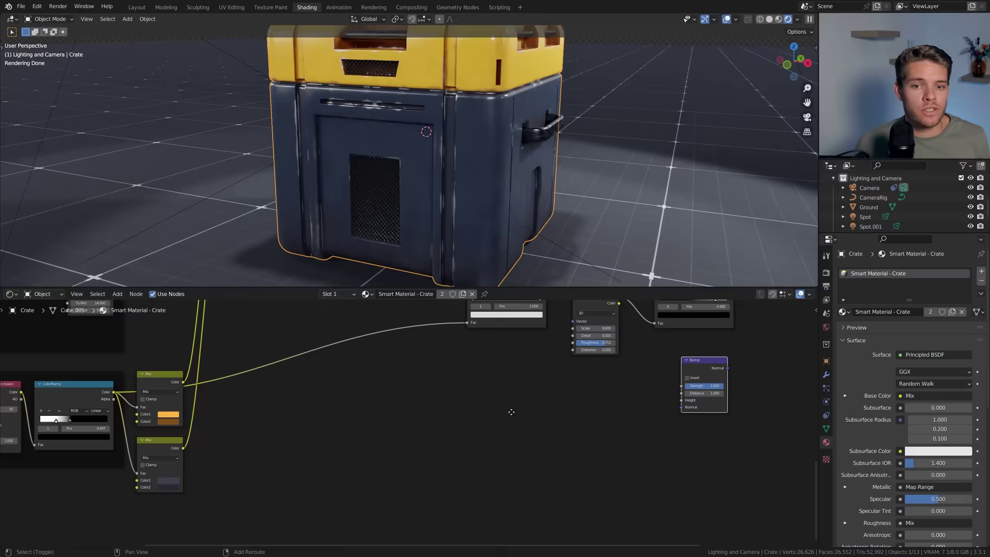
middle_drag(512, 412, 536, 412)
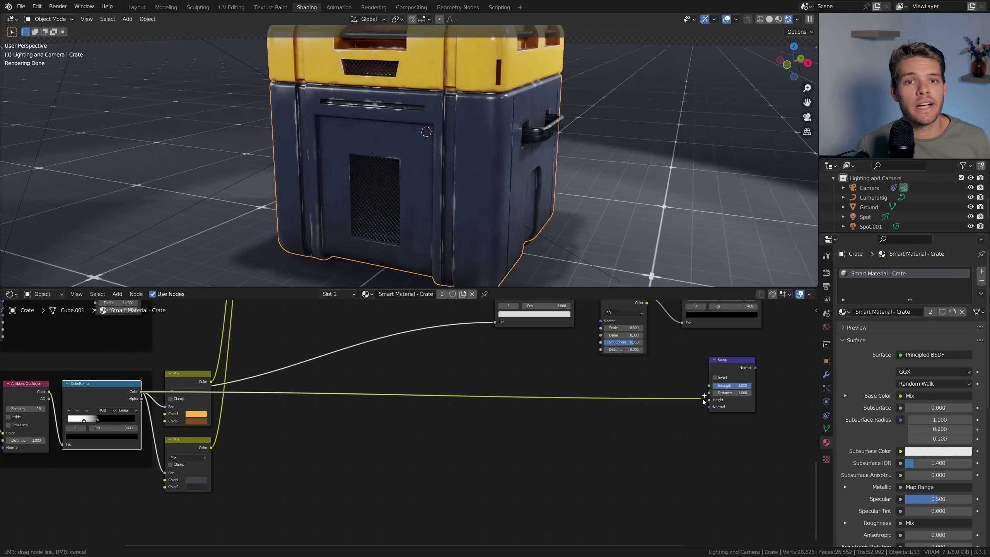
drag(706, 399, 707, 400)
- Connect the Bump's Normal output to the Principled BSDF's Normal and lower the bump strength
middle_drag(707, 399, 407, 424)
scroll(407, 423, up, 3)
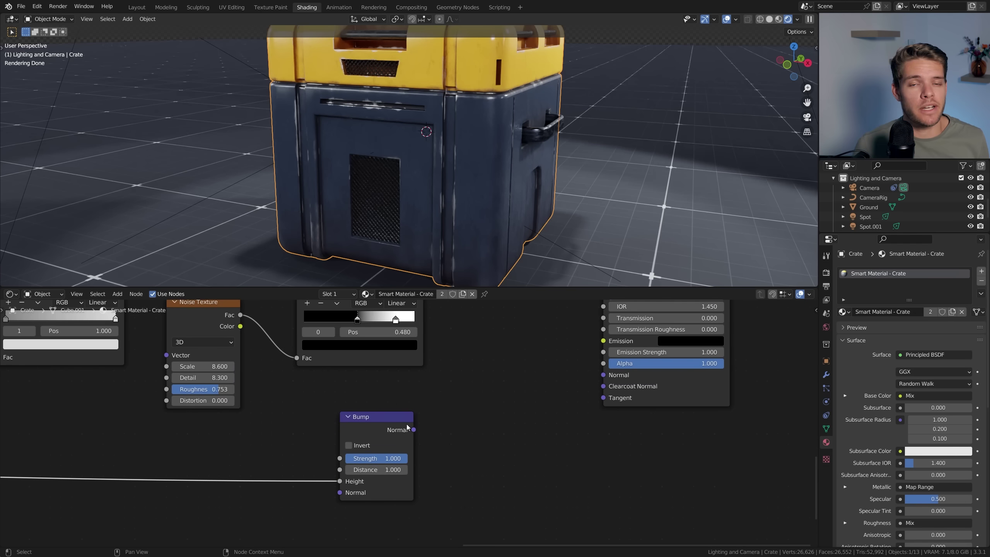
drag(412, 429, 604, 375)
drag(390, 458, 380, 459)
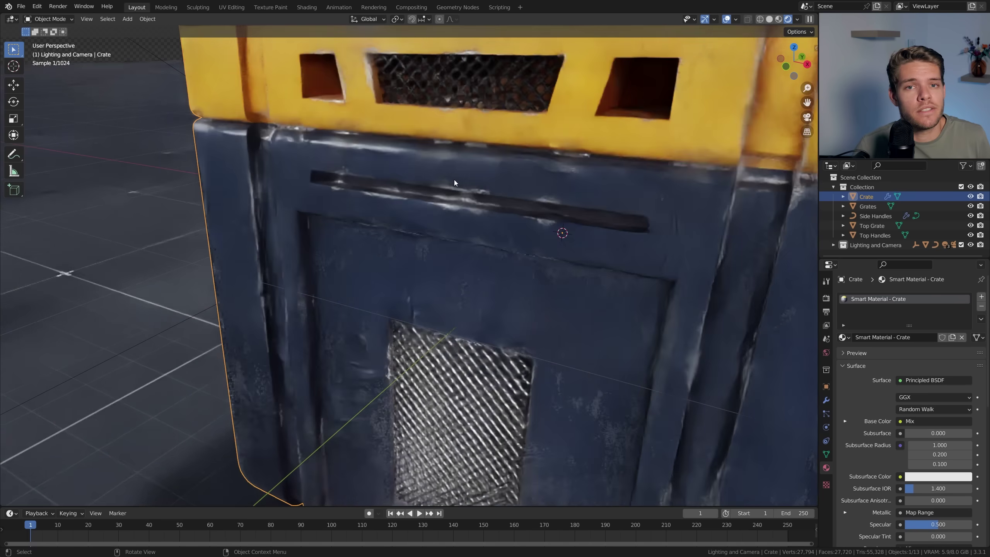
- Extrude the inset rectangular face beside the lid's corner slot inward as a second recess, and check the material on the whole crate
middle_drag(530, 189, 586, 194)
key(Tab)
key(e)
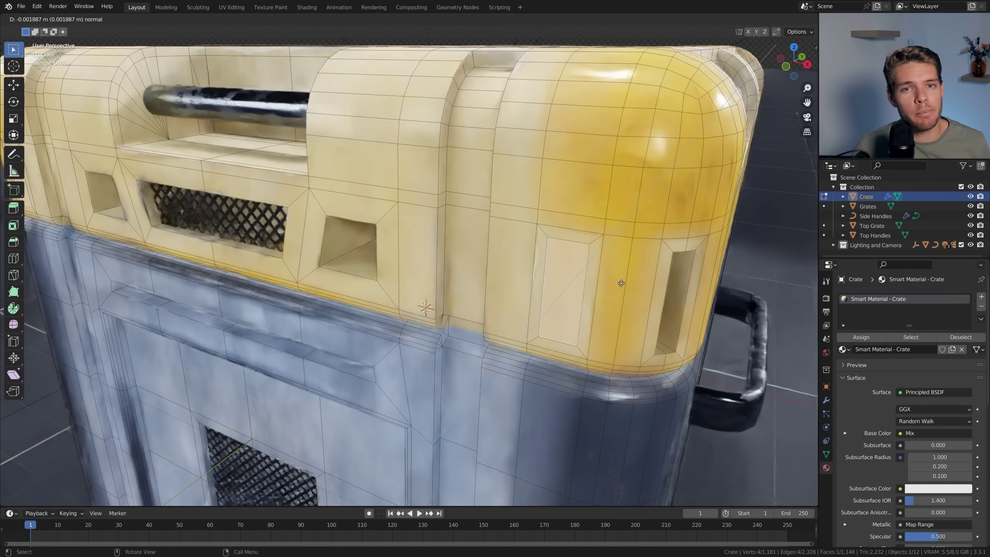
click(627, 276)
key(Tab)
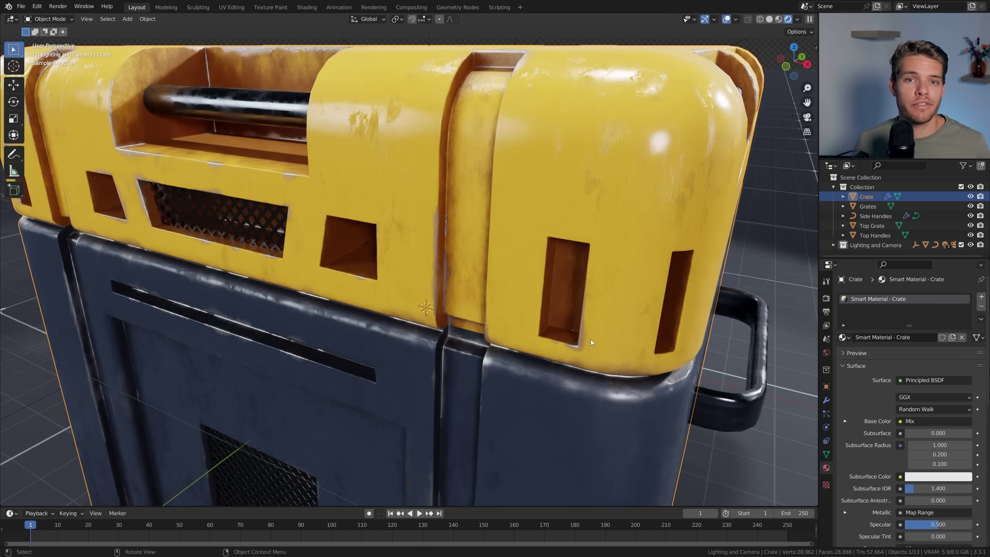
key(KP_Decimal)
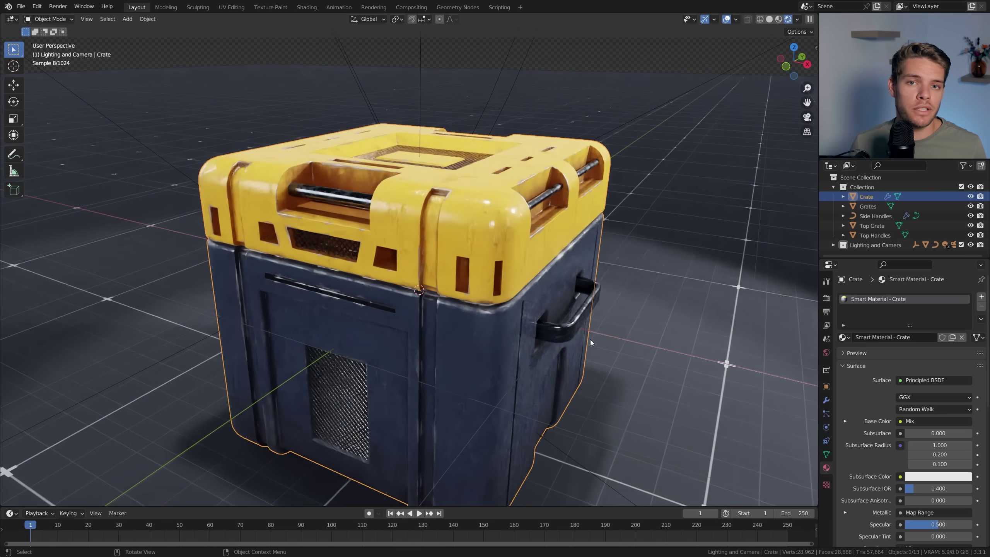